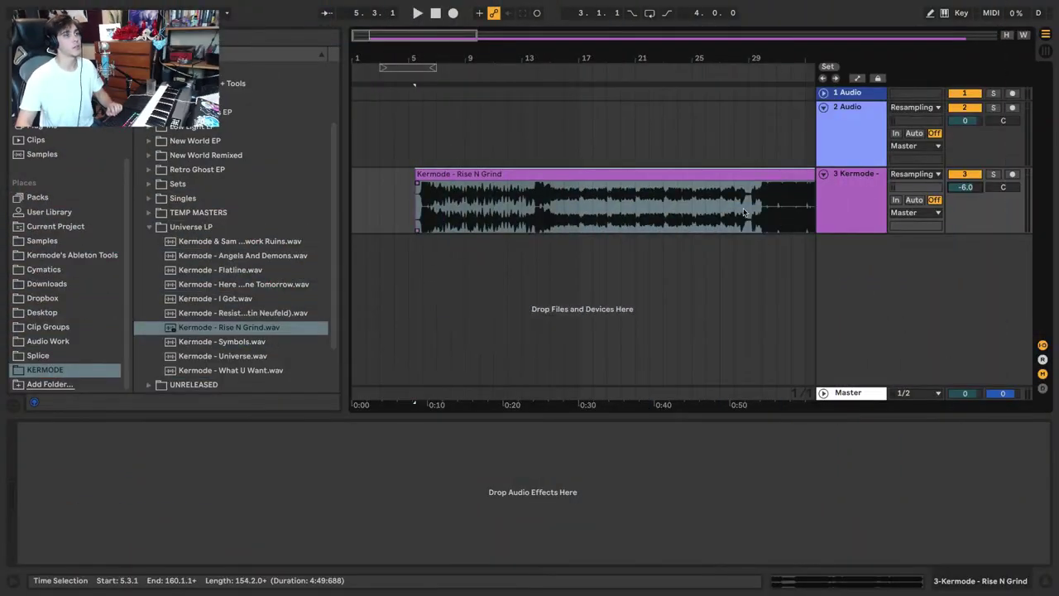
Play the Kermode - Rise N Grind clip from bar 29 to listen through its drop
{"action": "left_click", "coordinate": [747, 210]}
{"action": "left_click", "coordinate": [747, 210]}
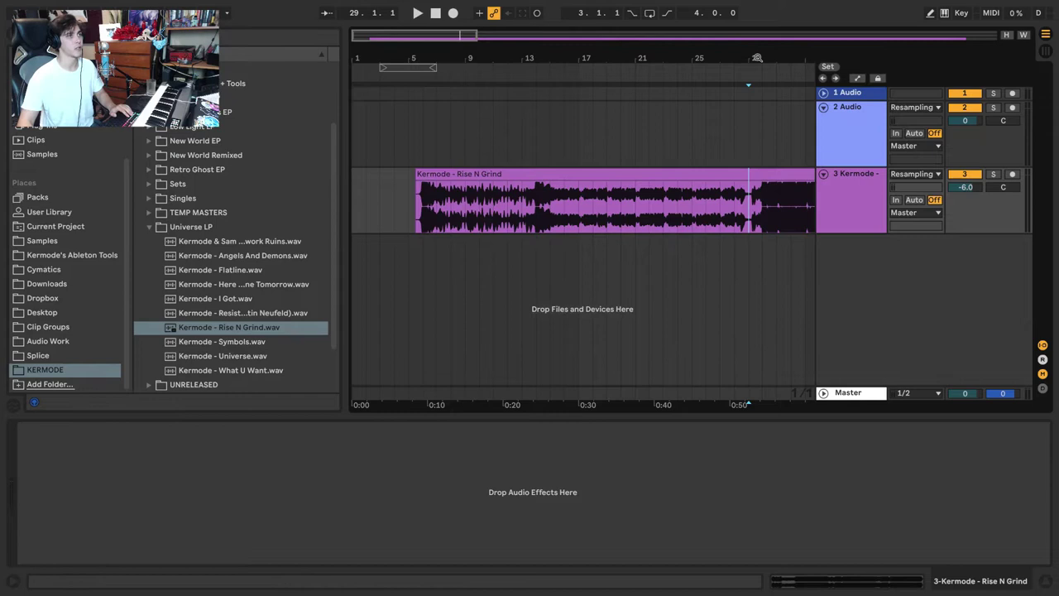
{"action": "left_click_drag", "start_coordinate": [758, 60], "coordinate": [603, 78]}
{"action": "key", "text": "plus"}
{"action": "key", "text": "plus"}
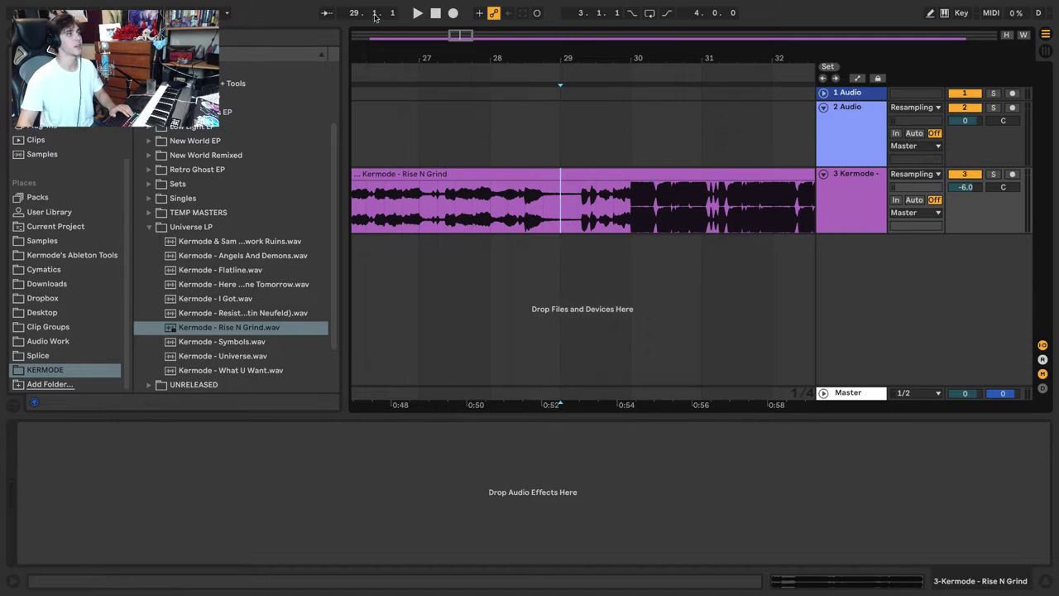
{"action": "key", "text": "space"}
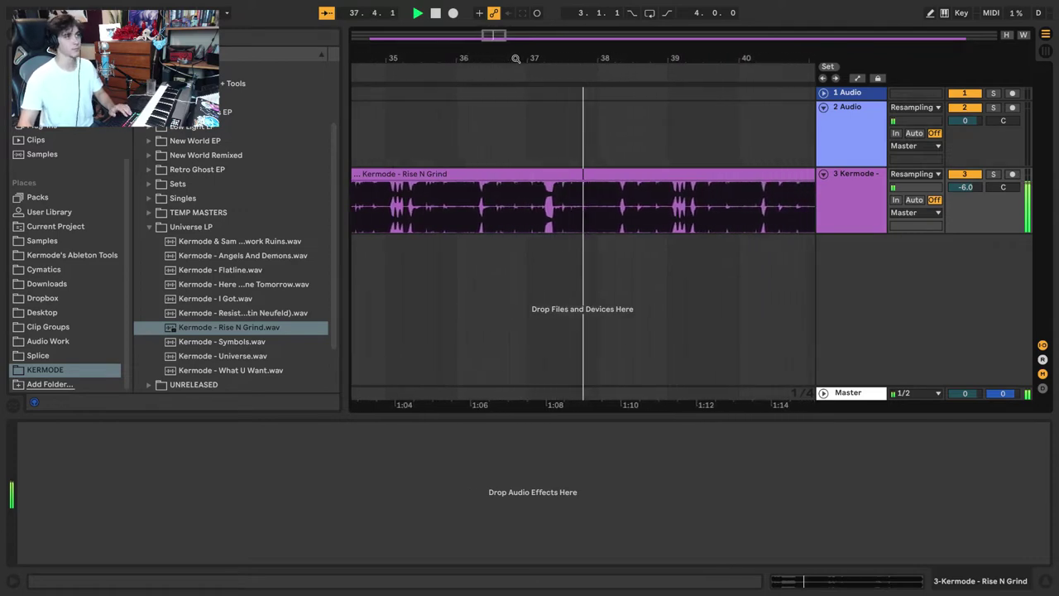
{"action": "key", "text": "space"}
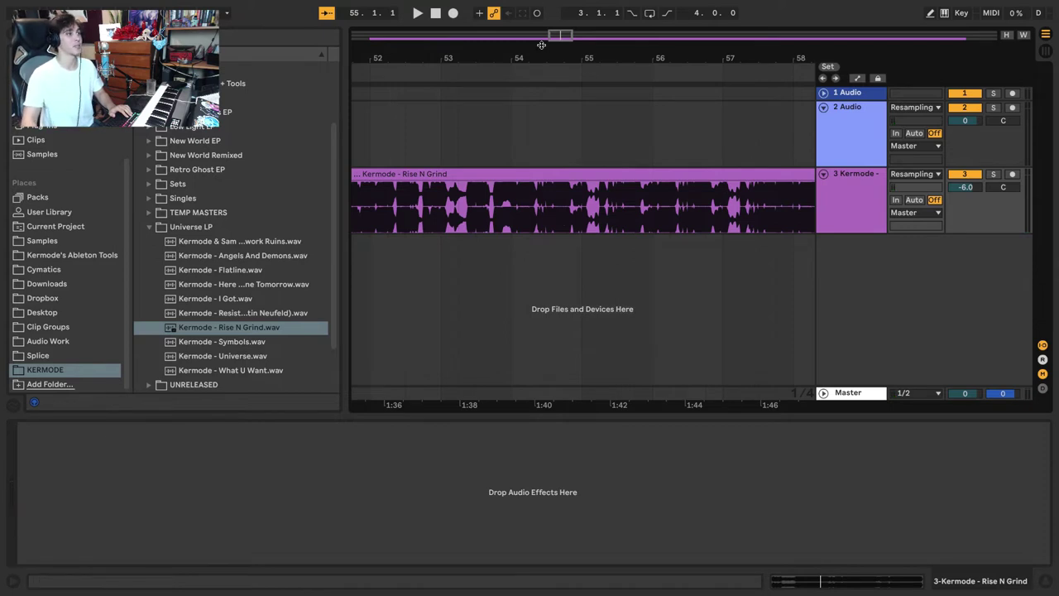
Delete the Kermode - Rise N Grind track from the arrangement
{"action": "left_click_drag", "start_coordinate": [541, 50], "coordinate": [541, 12]}
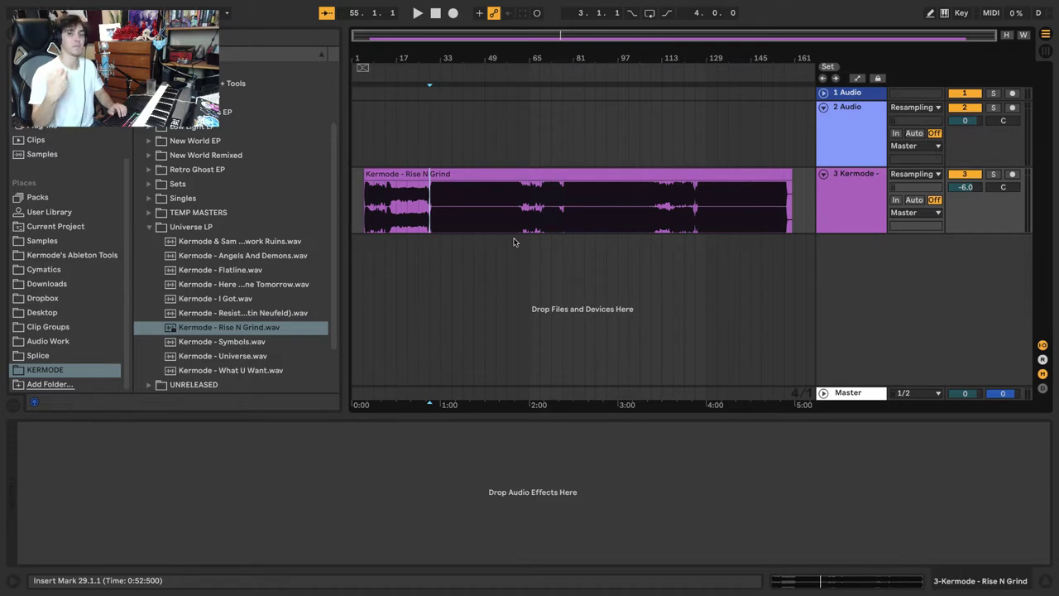
{"action": "left_click", "coordinate": [850, 197]}
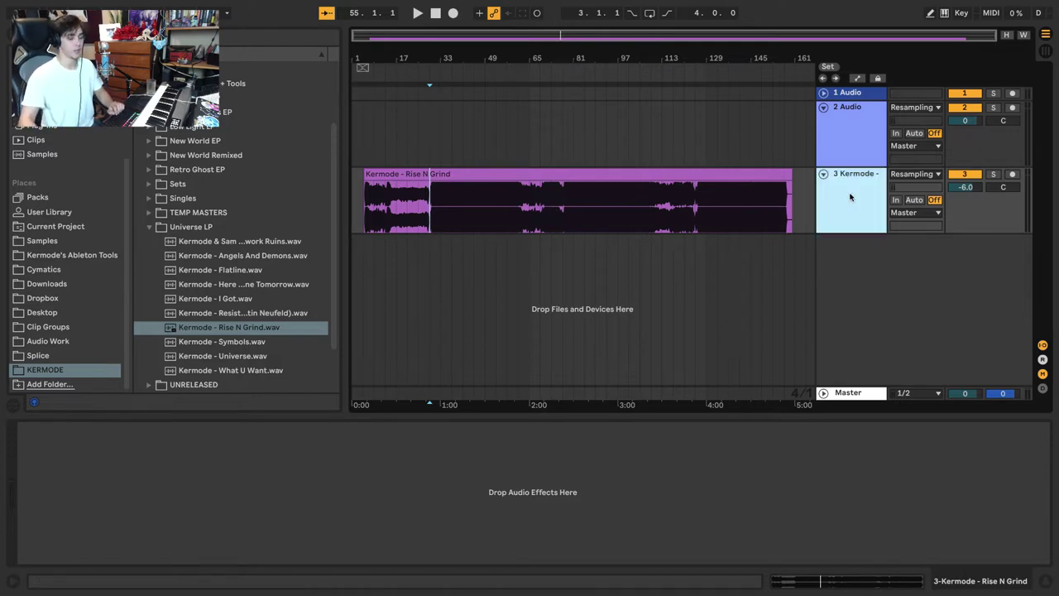
{"action": "key", "text": "Delete"}
Place 808 Smash Ultimate (F).wav from the Bass folder of Kermode's Ableton Tools on the second audio track at bar 25
{"action": "left_click", "coordinate": [56, 256]}
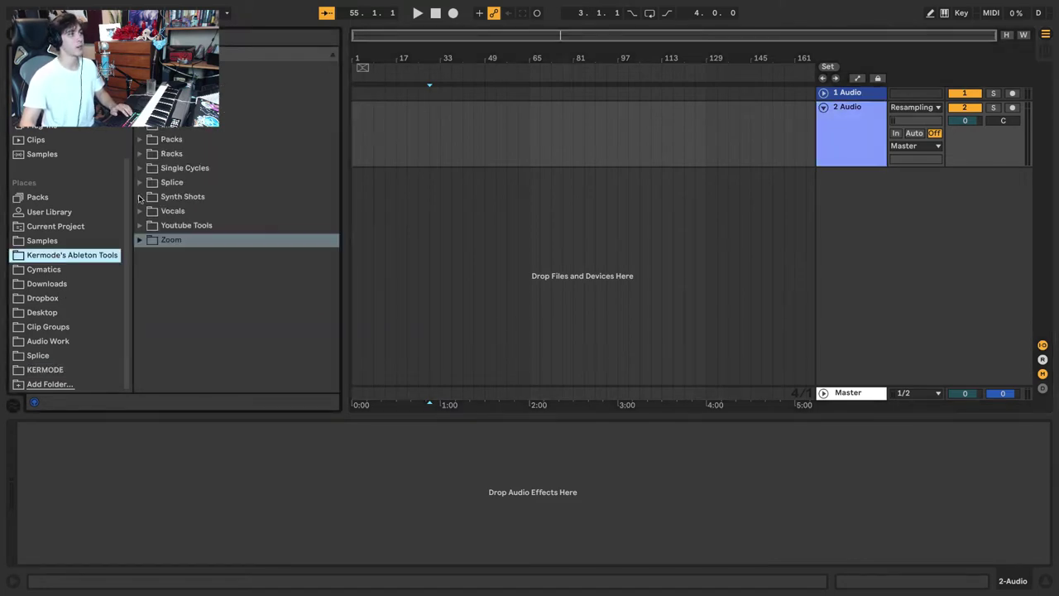
{"action": "left_click", "coordinate": [140, 68]}
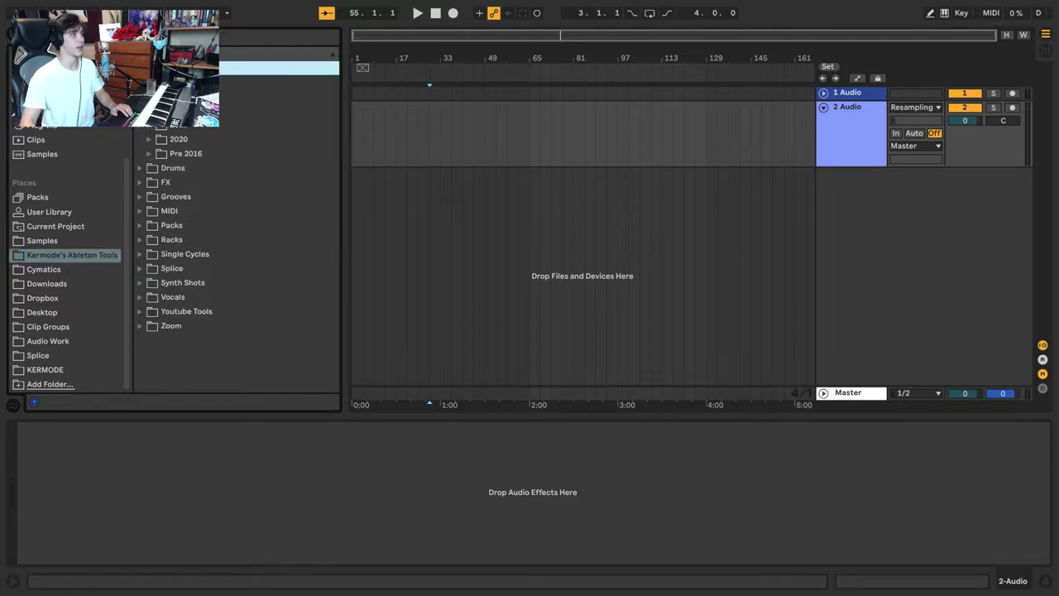
{"action": "left_click", "coordinate": [153, 139]}
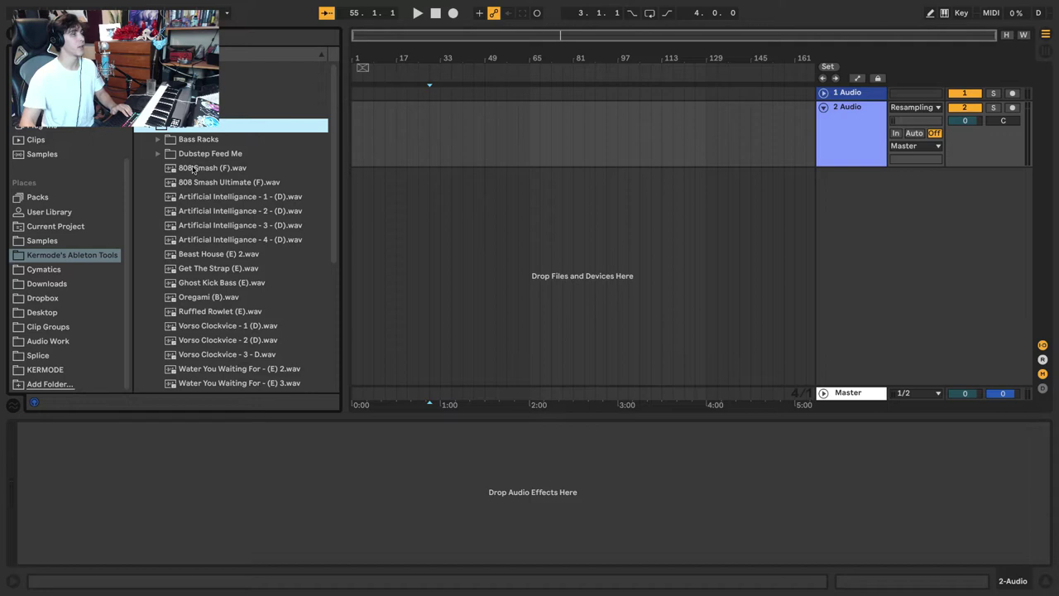
{"action": "scroll", "coordinate": [193, 171], "scroll_direction": "down", "scroll_amount": 1}
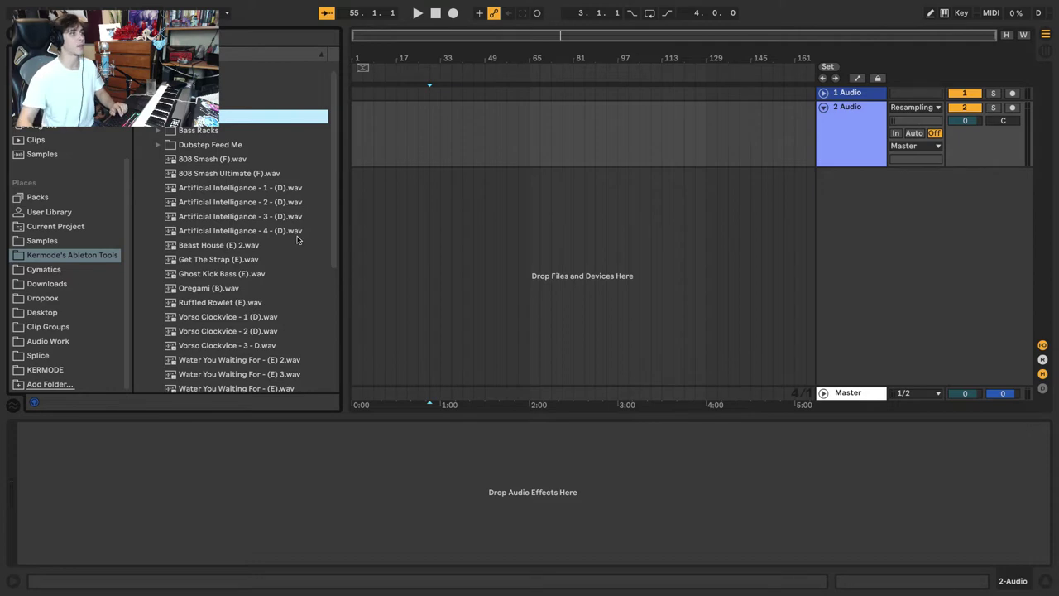
{"action": "left_click_drag", "start_coordinate": [201, 175], "coordinate": [423, 135]}
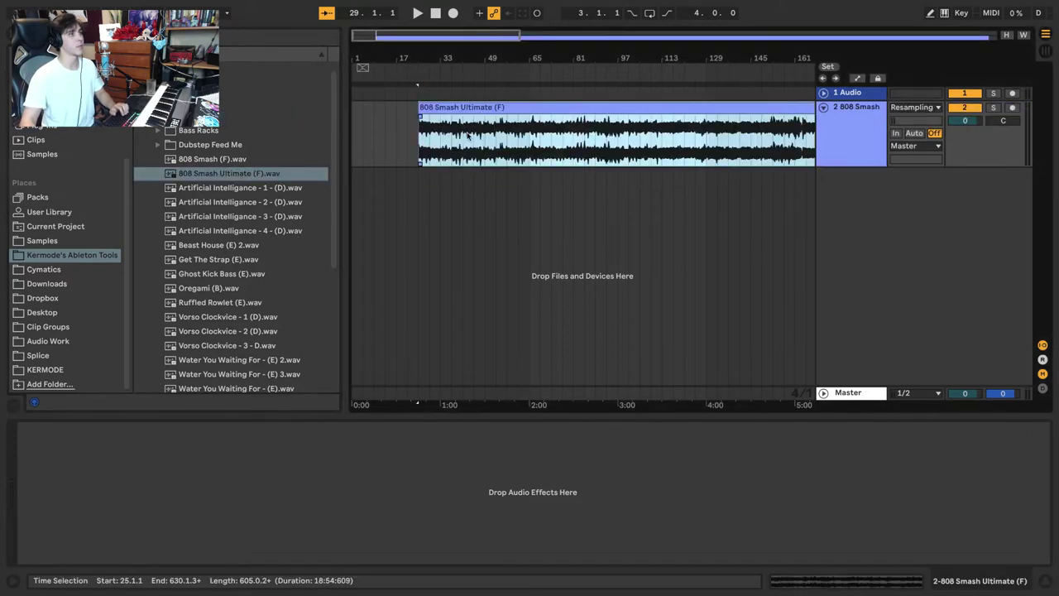
Look over the full 808 Smash Ultimate (F) clip and play it briefly from position 83.3
{"action": "left_click", "coordinate": [421, 135]}
{"action": "left_click_drag", "start_coordinate": [501, 58], "coordinate": [501, 9]}
{"action": "left_click", "coordinate": [665, 175]}
{"action": "left_click", "coordinate": [724, 163]}
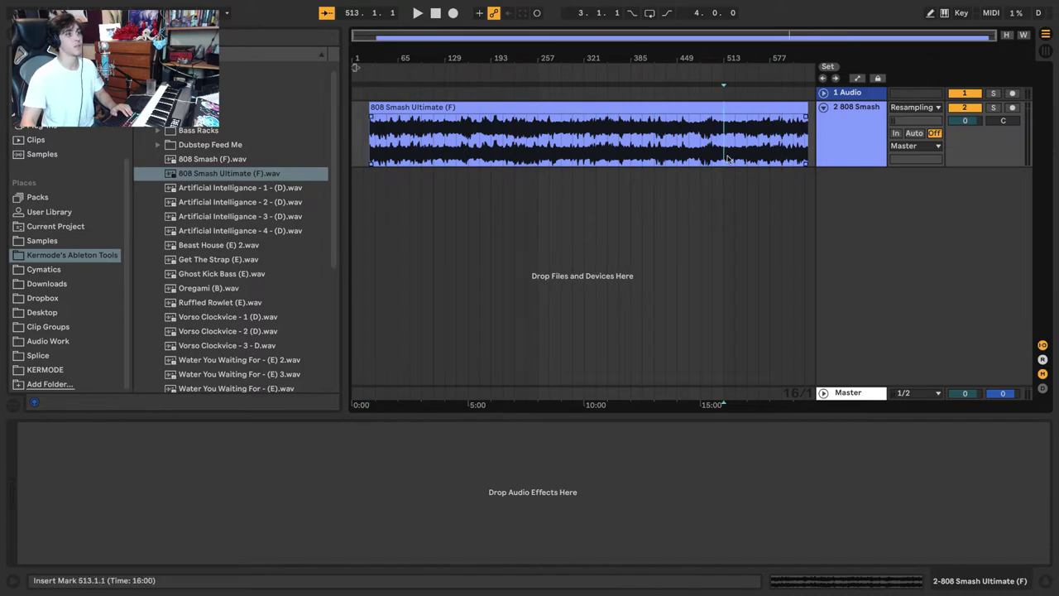
{"action": "left_click", "coordinate": [802, 141]}
{"action": "left_click", "coordinate": [757, 153]}
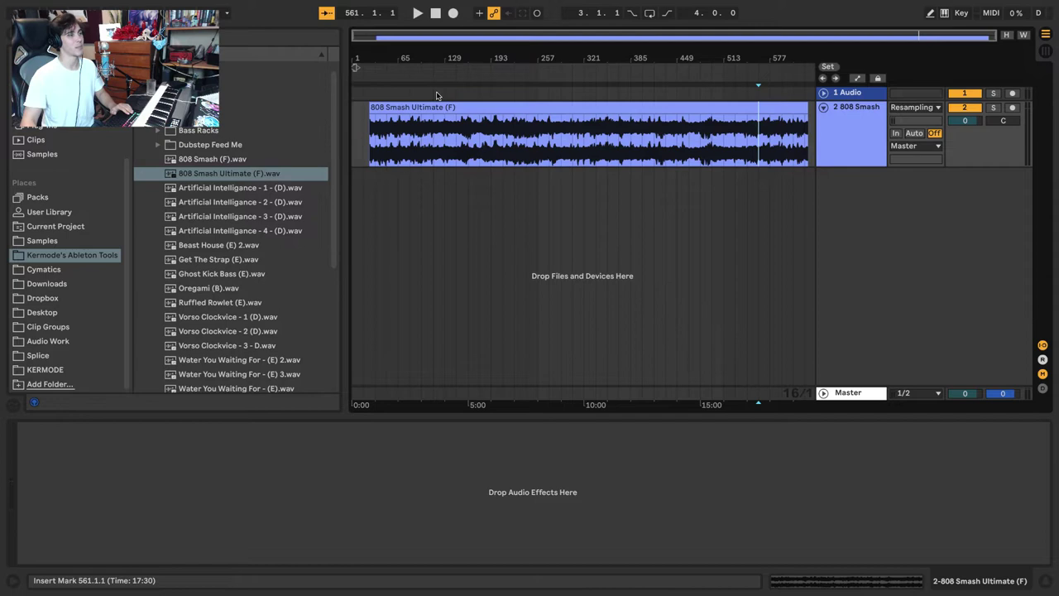
{"action": "left_click_drag", "start_coordinate": [414, 59], "coordinate": [506, 207]}
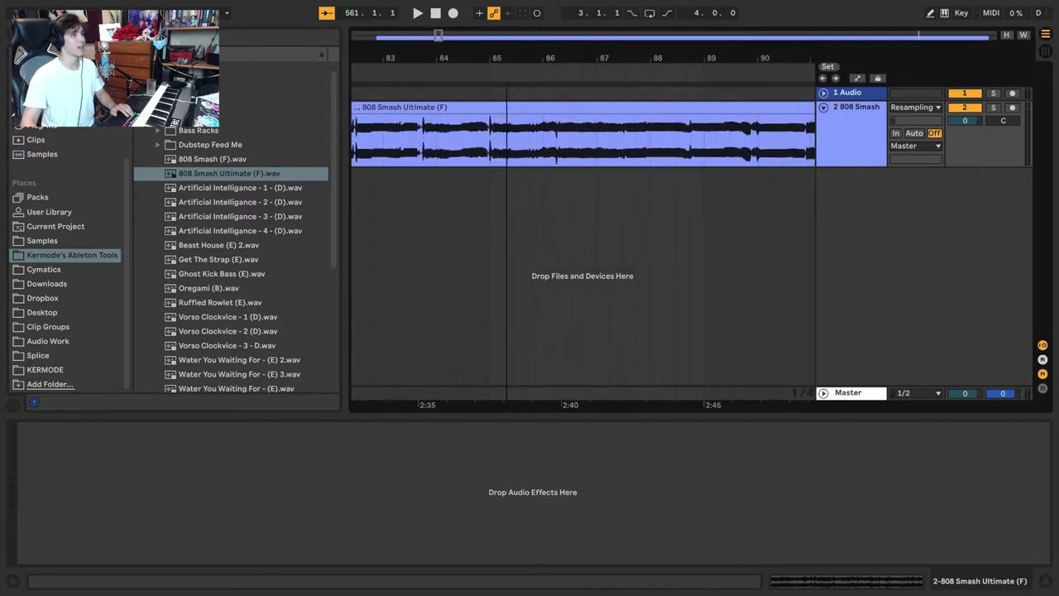
{"action": "left_click", "coordinate": [401, 138]}
{"action": "key", "text": "space"}
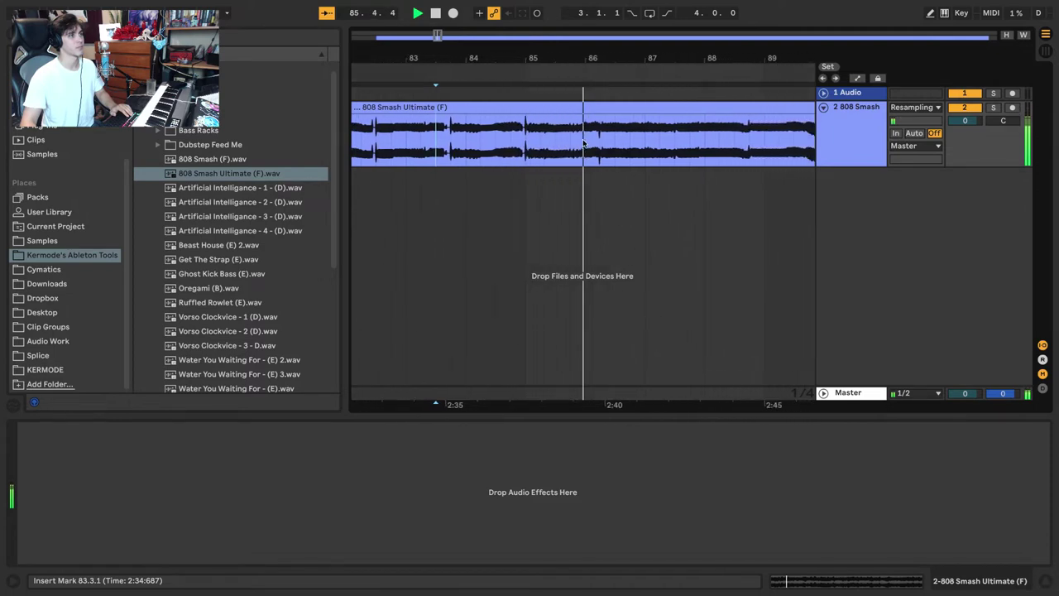
{"action": "key", "text": "space"}
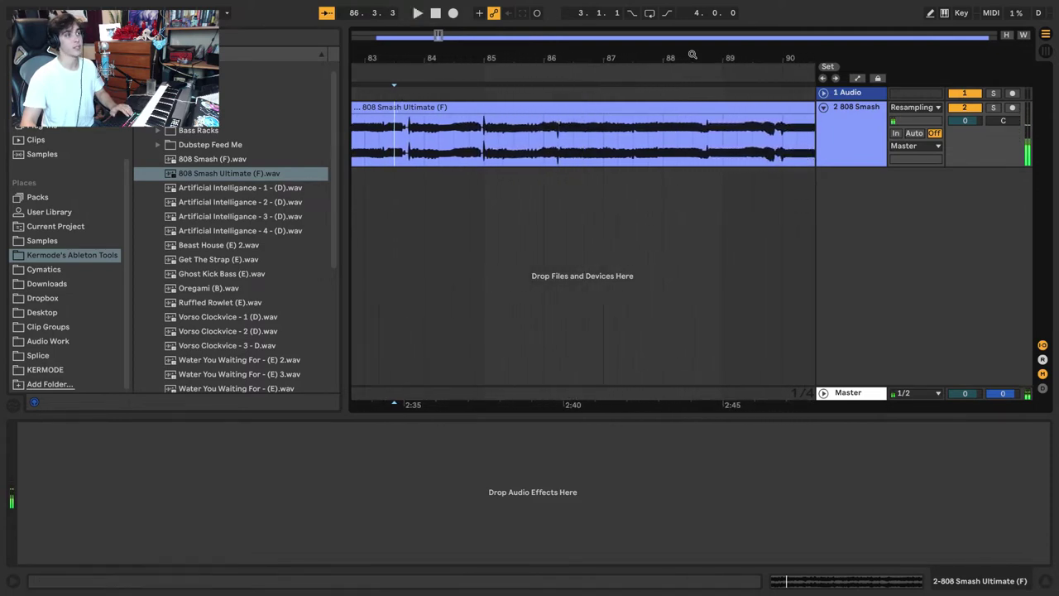
Listen to the 808 Smash Ultimate (F) clip from position 92.3 until bar 96
{"action": "left_click_drag", "start_coordinate": [692, 55], "coordinate": [414, 33]}
{"action": "left_click_drag", "start_coordinate": [479, 61], "coordinate": [485, 89]}
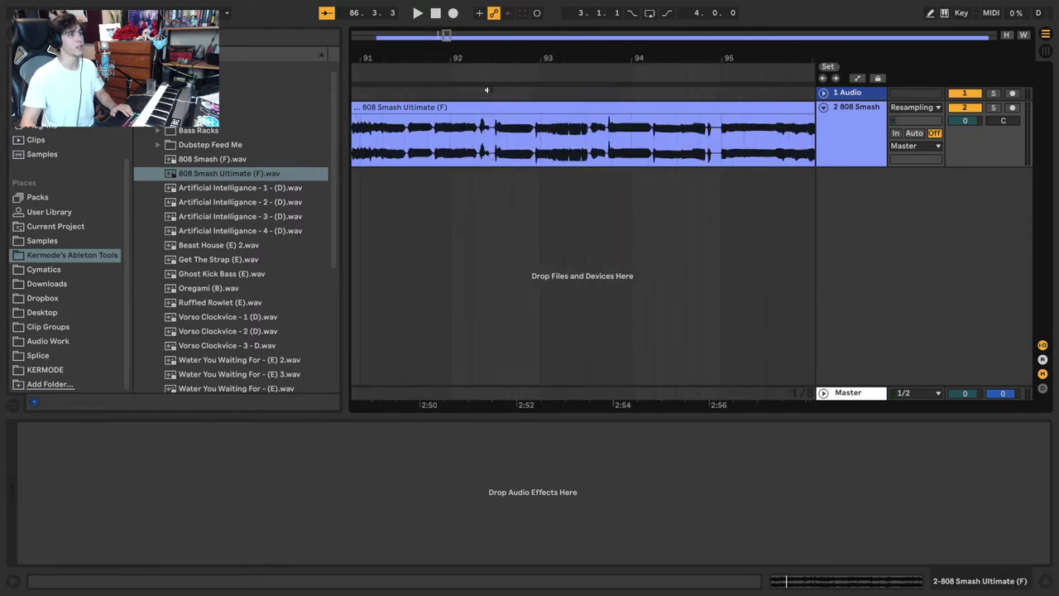
{"action": "left_click", "coordinate": [496, 141]}
{"action": "key", "text": "space"}
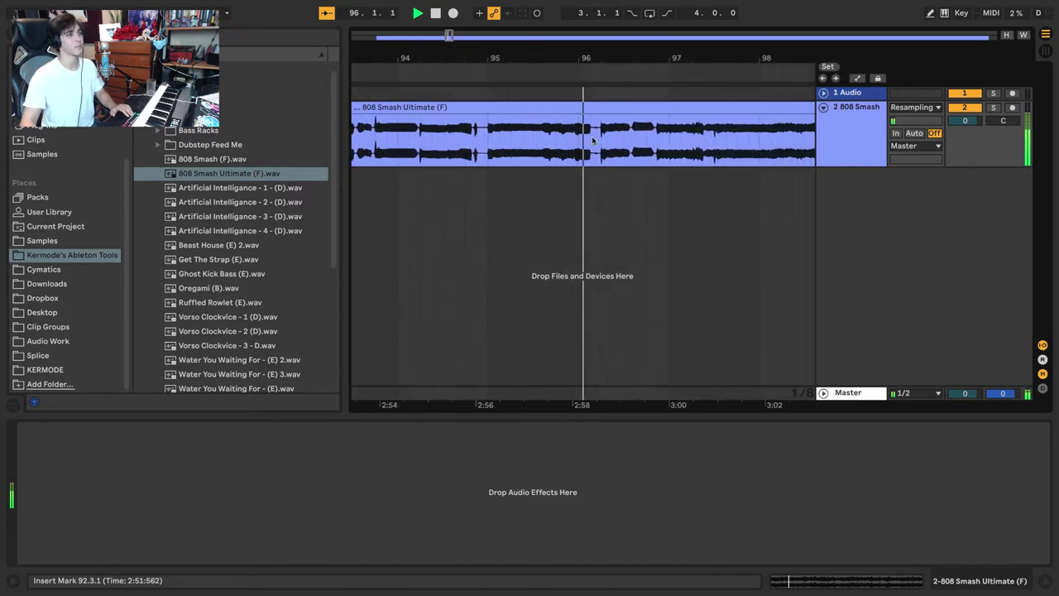
{"action": "key", "text": "space"}
Load the 808 Smash Ultimate (F) clip into a Sampler on a new track and set its root key to F3
{"action": "left_click_drag", "start_coordinate": [591, 53], "coordinate": [584, 37]}
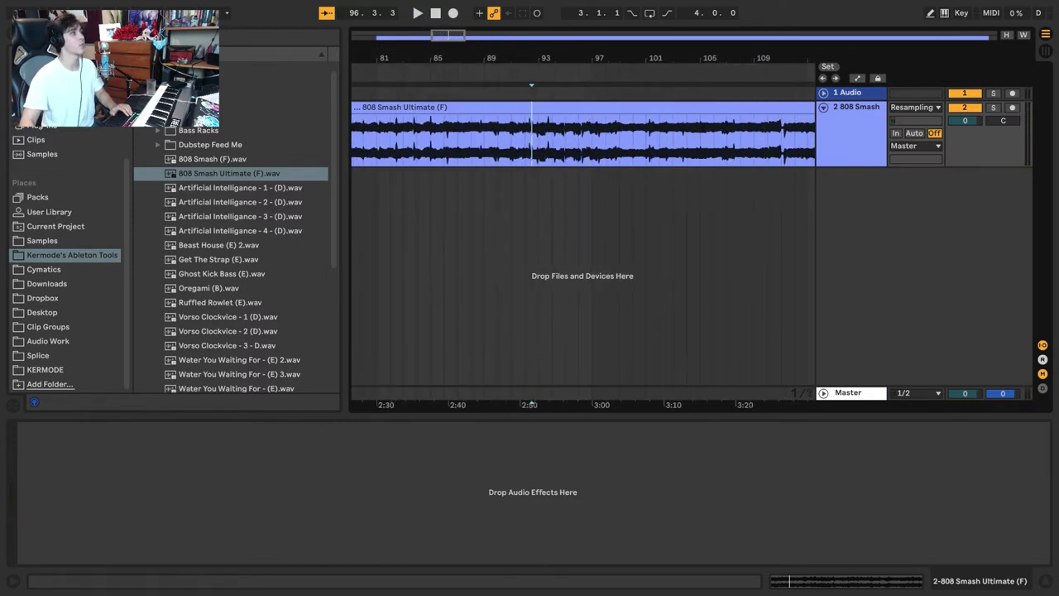
{"action": "left_click", "coordinate": [43, 68]}
{"action": "left_click_drag", "start_coordinate": [175, 184], "coordinate": [395, 235]}
{"action": "left_click_drag", "start_coordinate": [444, 108], "coordinate": [242, 487]}
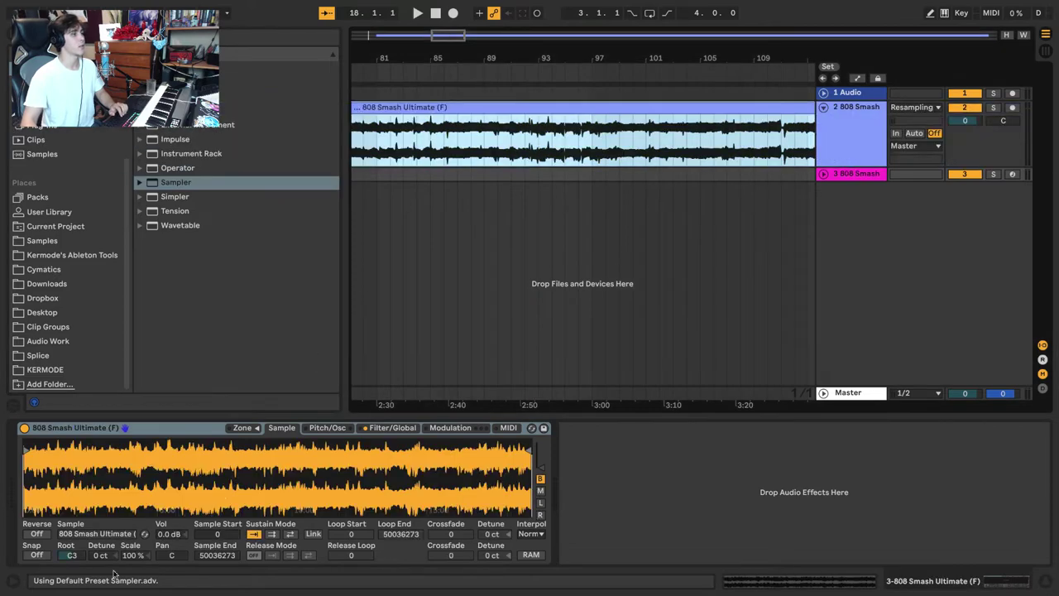
{"action": "left_click", "coordinate": [71, 559]}
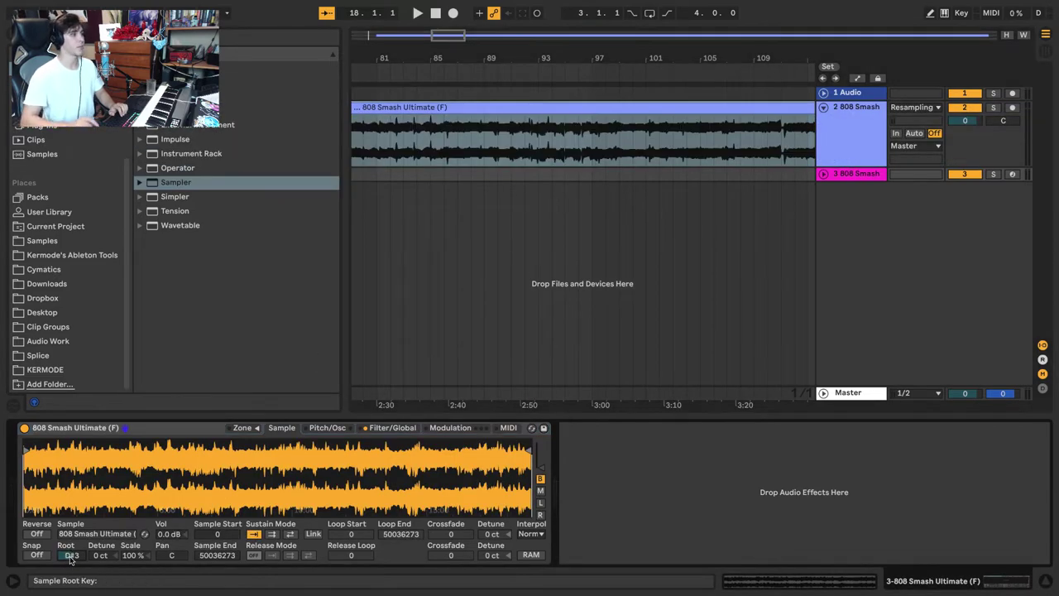
{"action": "left_click_drag", "start_coordinate": [70, 558], "coordinate": [70, 553]}
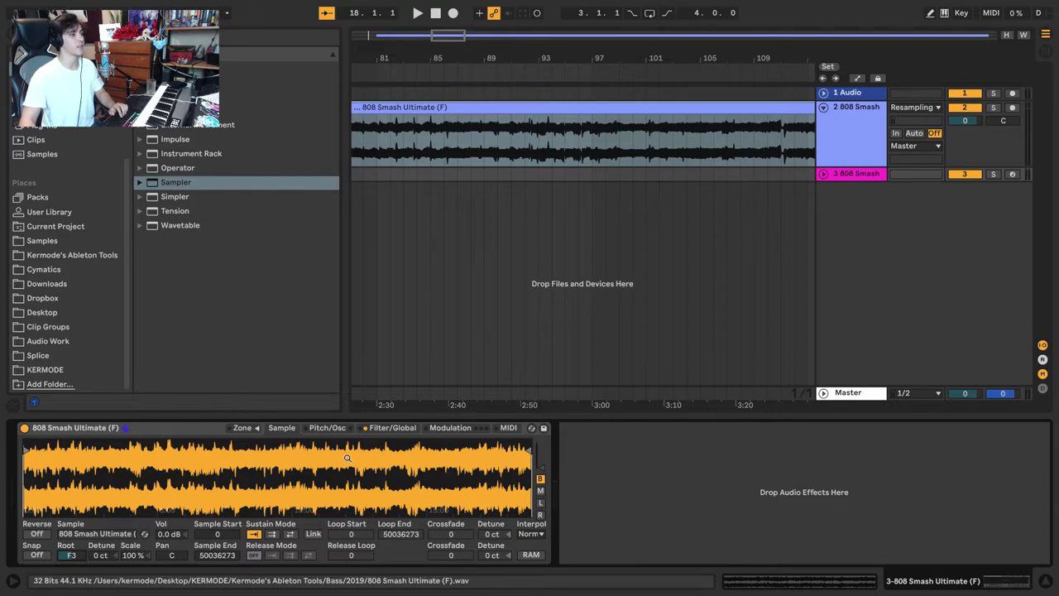
Arm the Sampler track and drag the sample start across the waveform in the Sample view
{"action": "left_click", "coordinate": [1012, 173]}
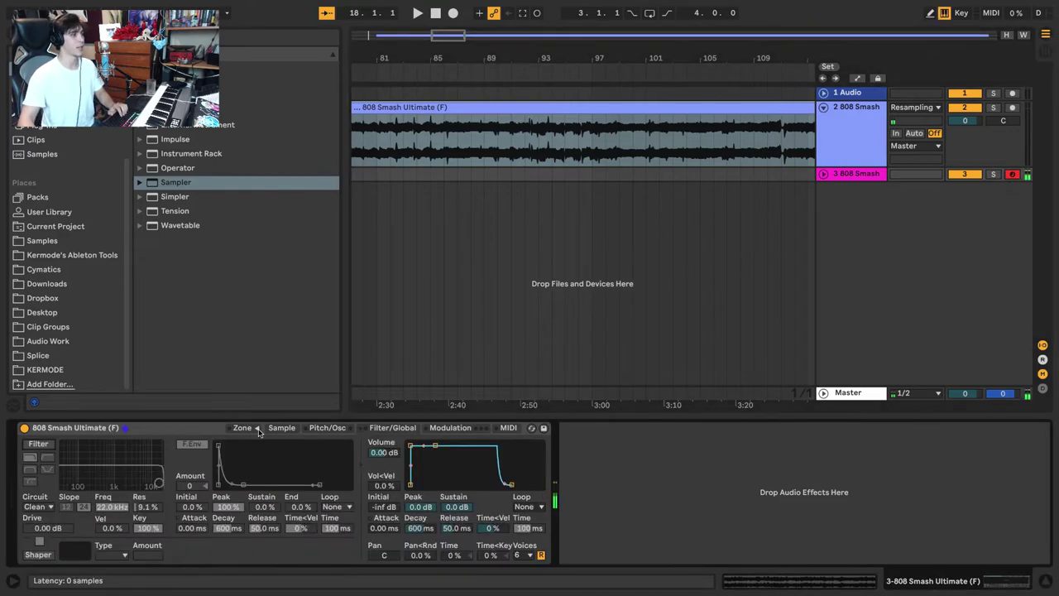
{"action": "left_click", "coordinate": [281, 428]}
{"action": "mouse_move", "coordinate": [25, 452]}
{"action": "left_mouse_down"}
{"action": "mouse_move", "coordinate": [134, 457]}
{"action": "mouse_move", "coordinate": [83, 463]}
{"action": "mouse_move", "coordinate": [522, 449]}
{"action": "left_mouse_up"}
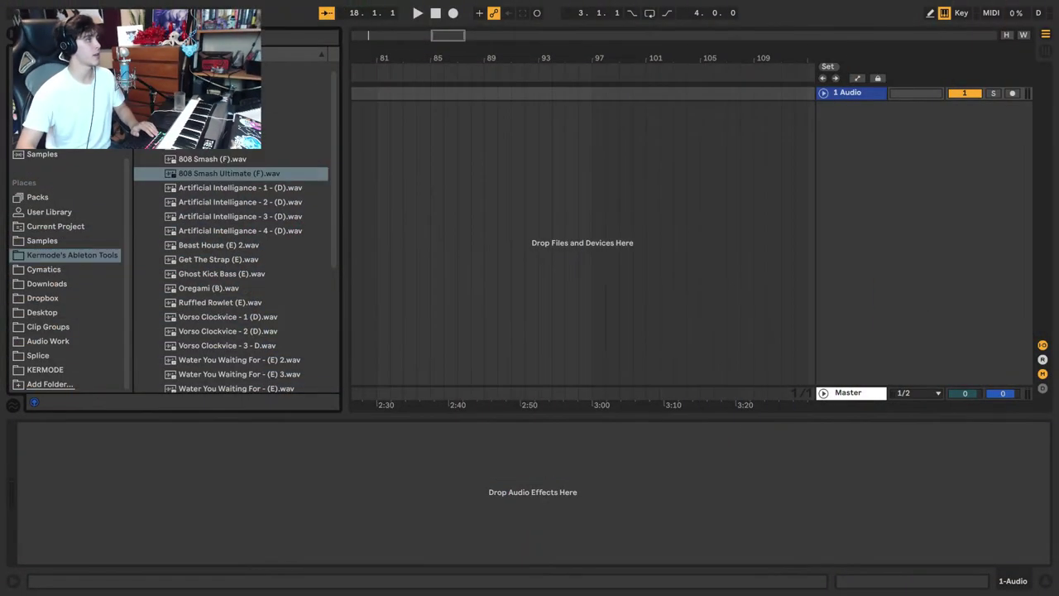
Find 808 21 - F.wav, place it on the first audio track at bar 85, and loop that one bar
{"action": "key", "text": "ctrl+f"}
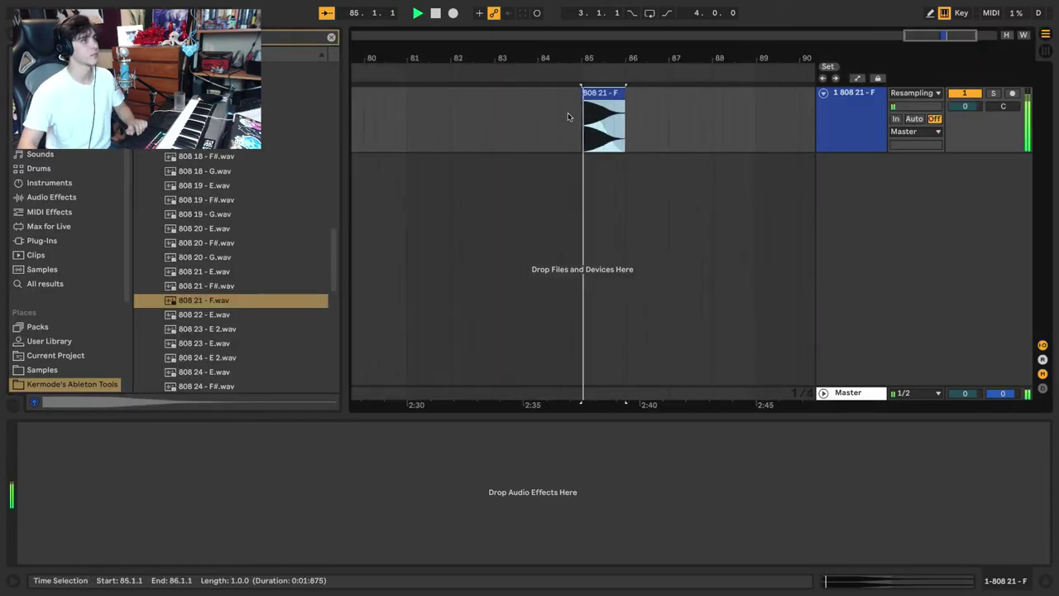
{"action": "key", "text": "space"}
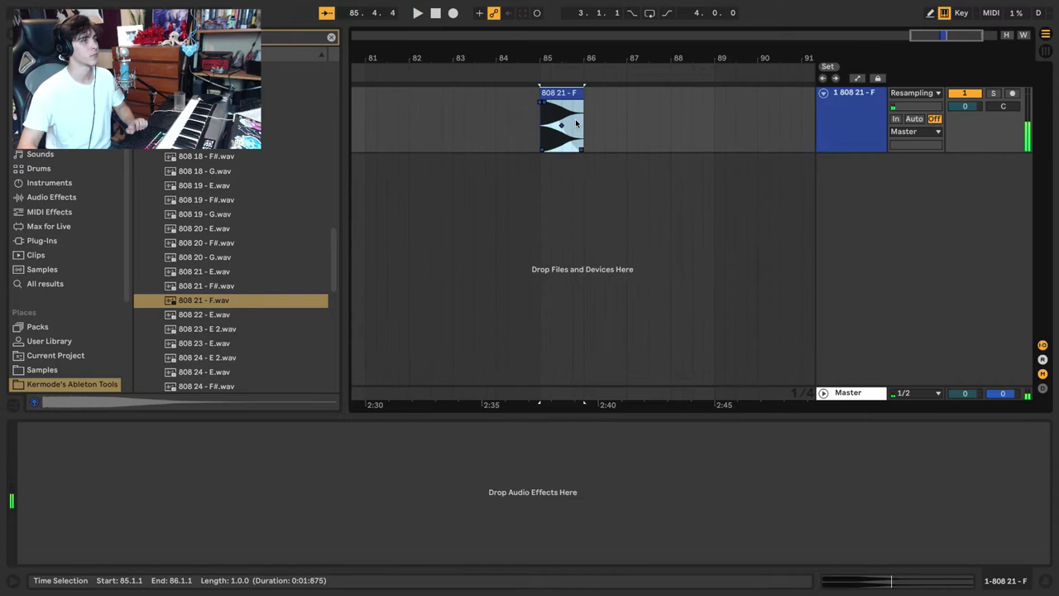
{"action": "key", "text": "ctrl+l"}
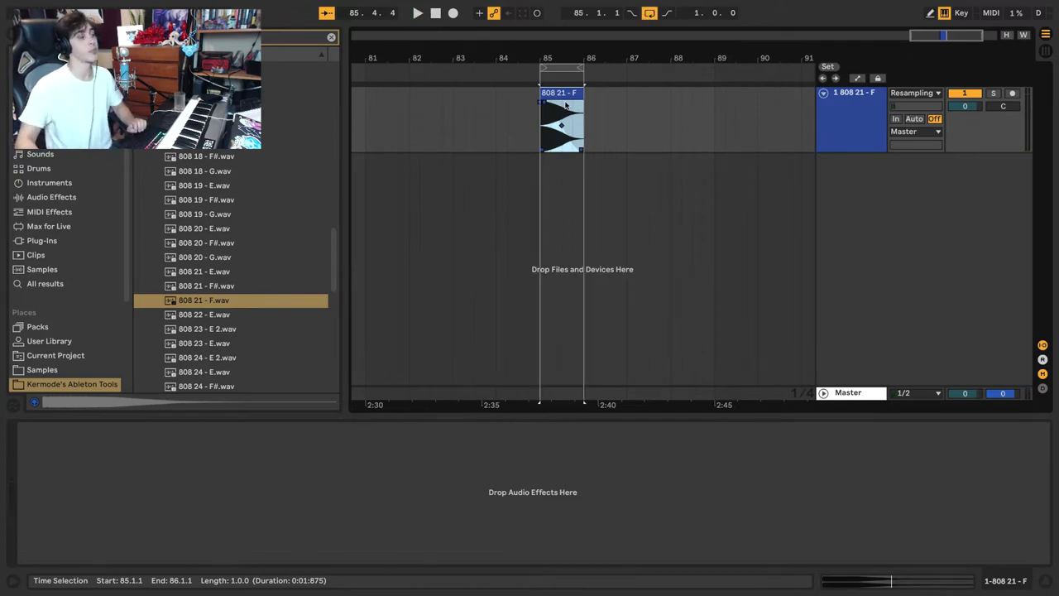
Insert an audio track below the 808 track, deactivate its output, and arm it for recording
{"action": "left_click", "coordinate": [851, 144]}
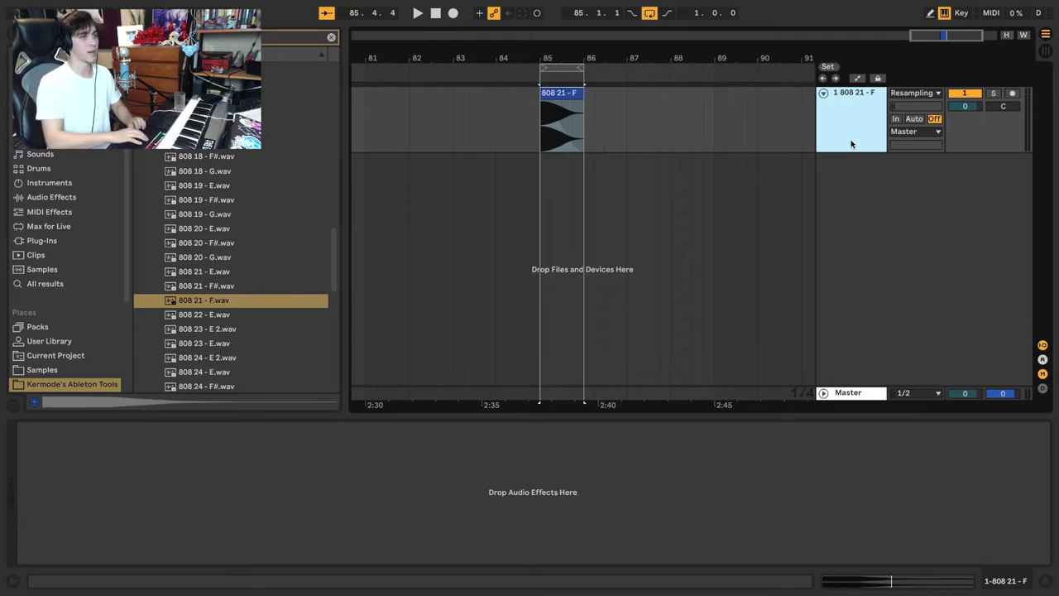
{"action": "key", "text": "ctrl+t"}
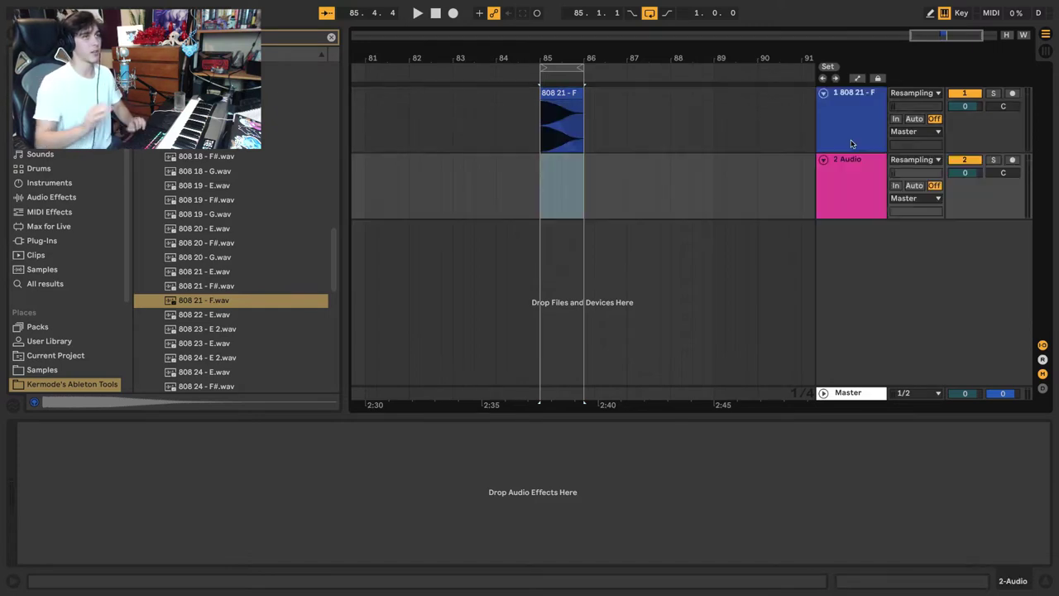
{"action": "left_click", "coordinate": [905, 163]}
{"action": "left_click", "coordinate": [895, 216]}
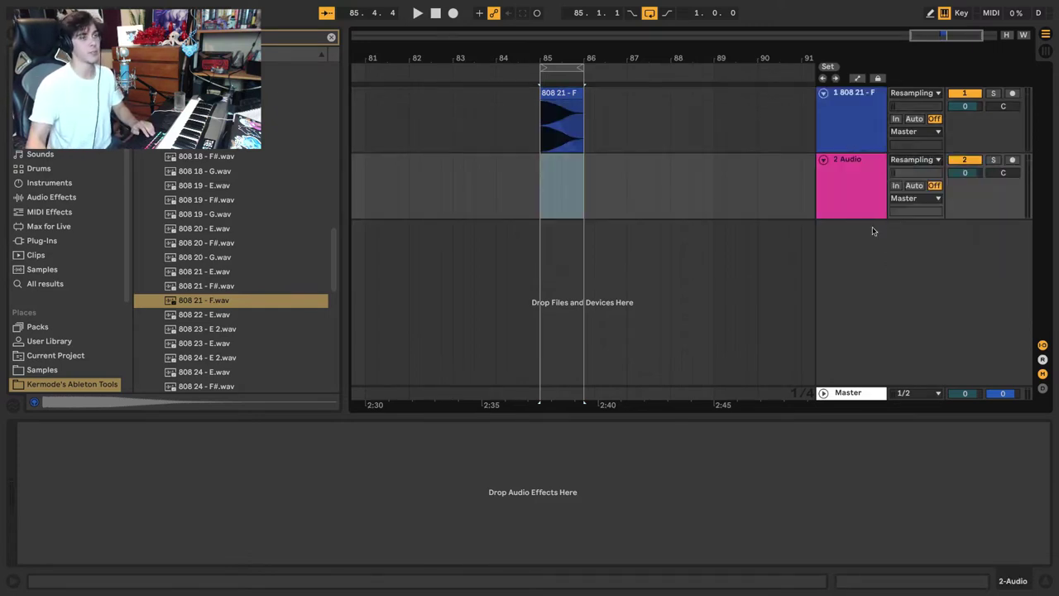
{"action": "left_click", "coordinate": [974, 162]}
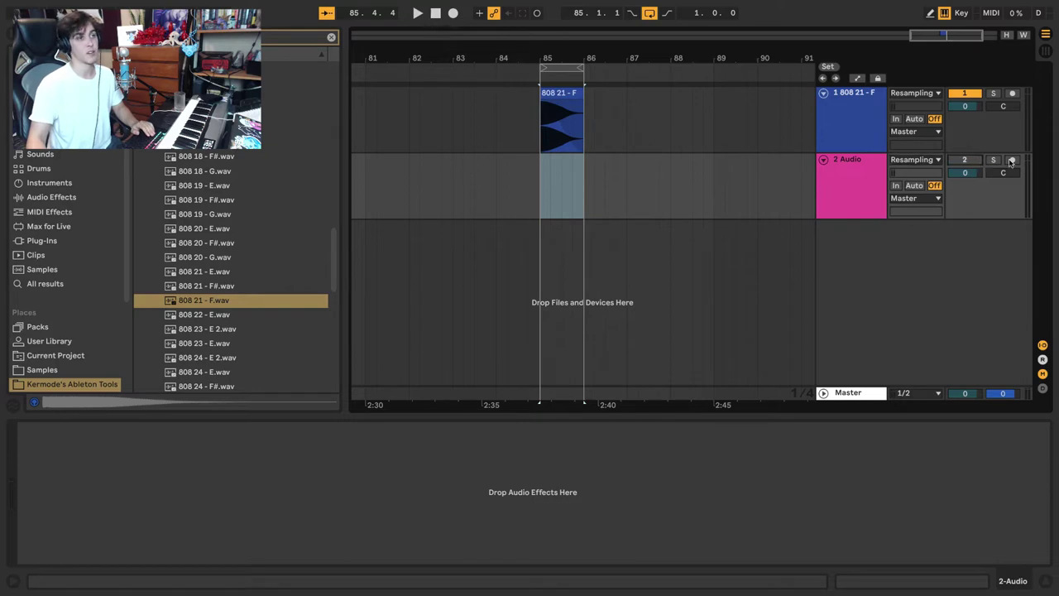
{"action": "left_click", "coordinate": [1011, 161]}
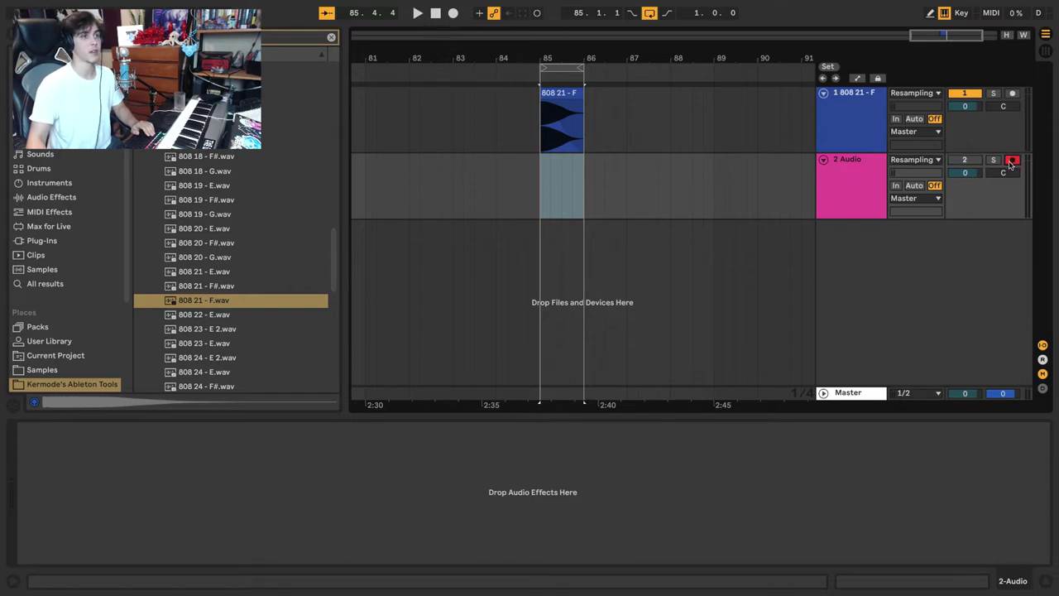
Try resampling the looped 808 onto the second audio track at bar 85, then undo the recording
{"action": "left_click", "coordinate": [554, 157]}
{"action": "left_click", "coordinate": [452, 13]}
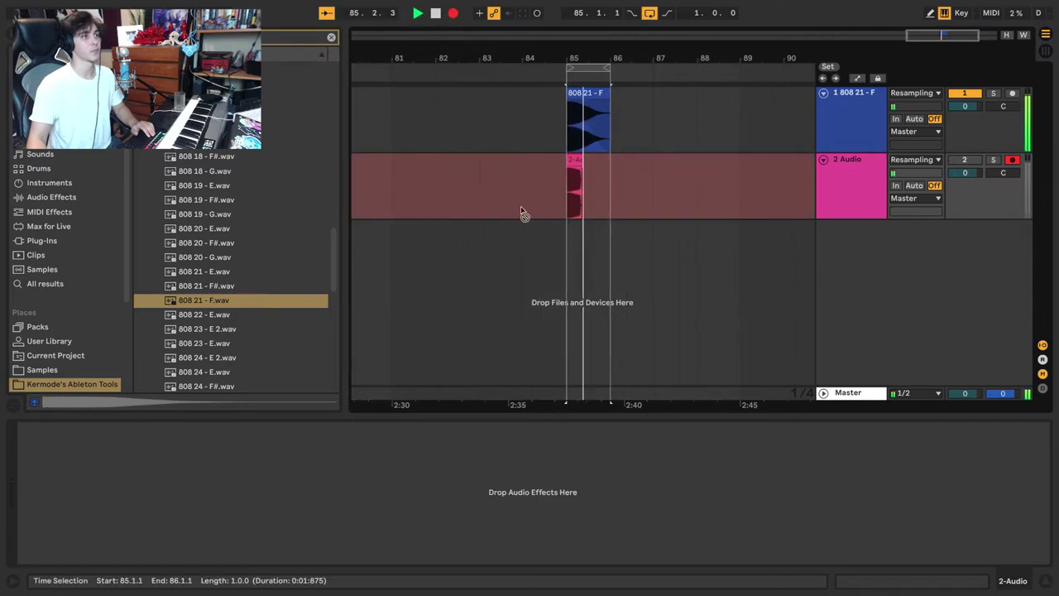
{"action": "key", "text": "space"}
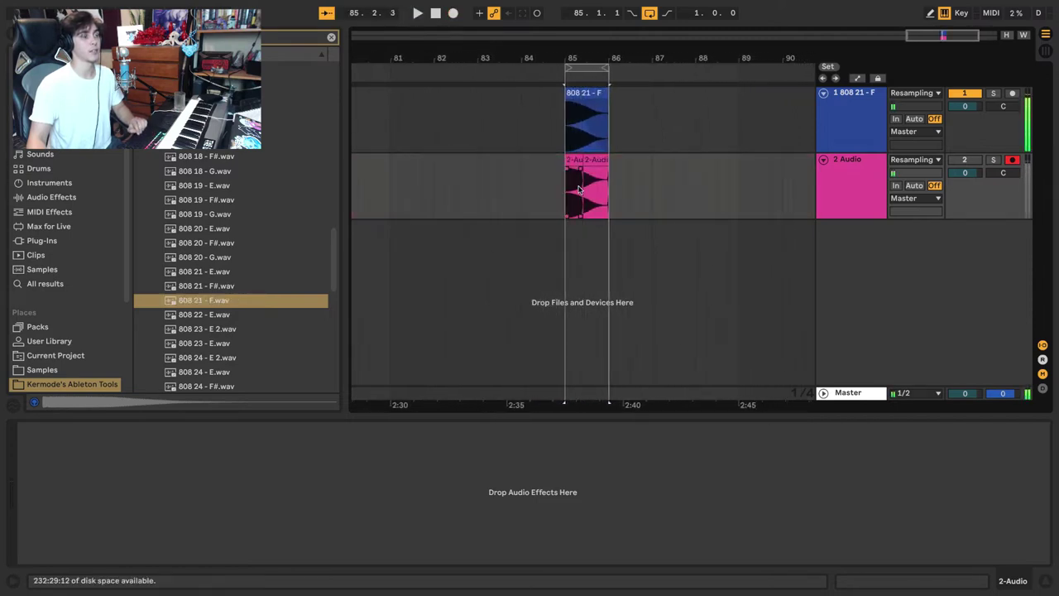
{"action": "key", "text": "ctrl+z"}
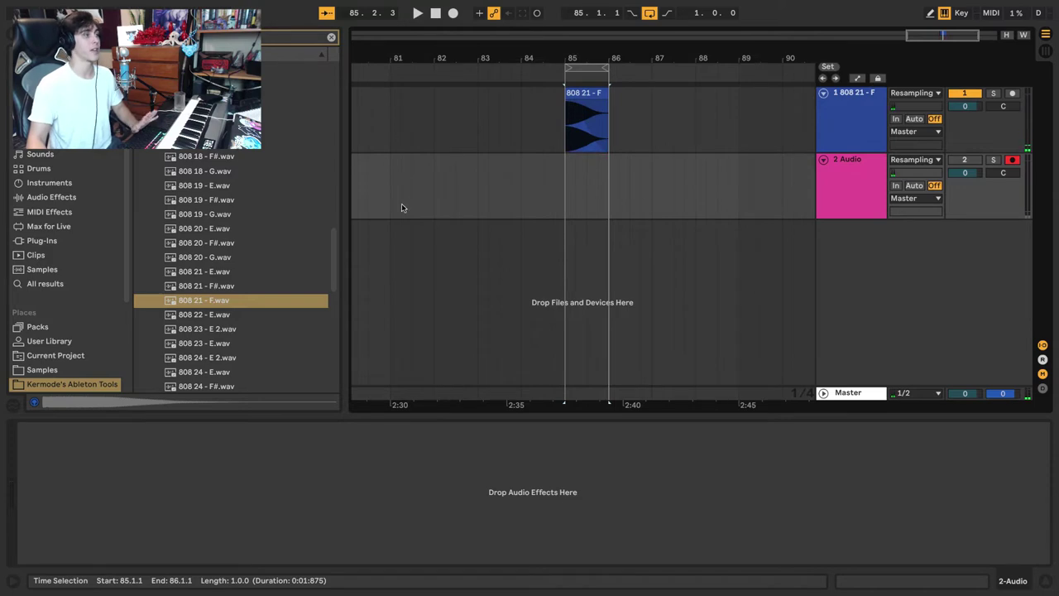
Clear the browser search, add the CamelPhat plug-in to the 808 track, and close its window
{"action": "left_click", "coordinate": [332, 37]}
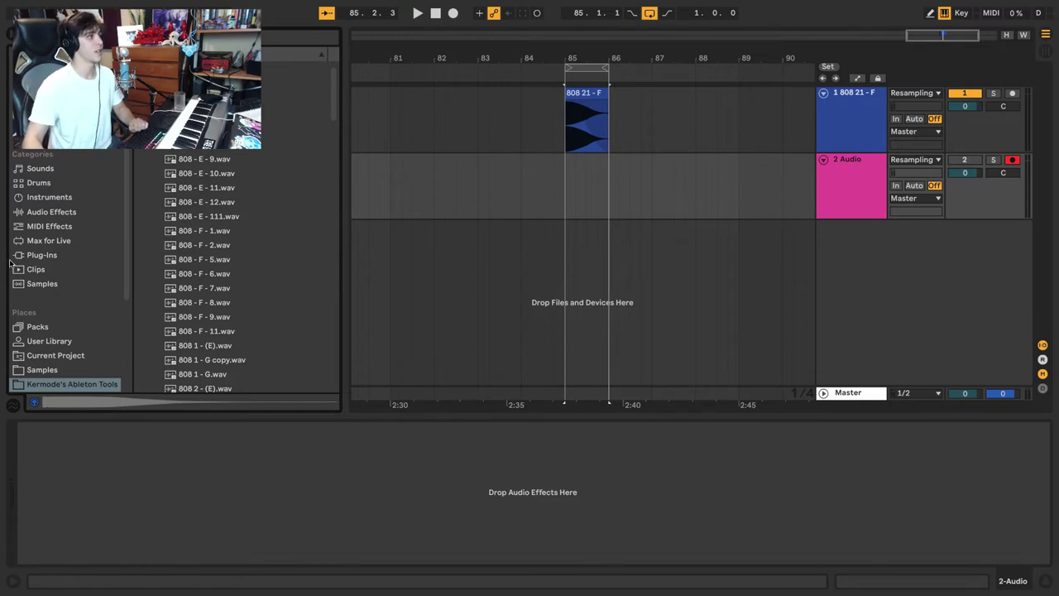
{"action": "left_click", "coordinate": [41, 255]}
{"action": "left_click", "coordinate": [199, 82]}
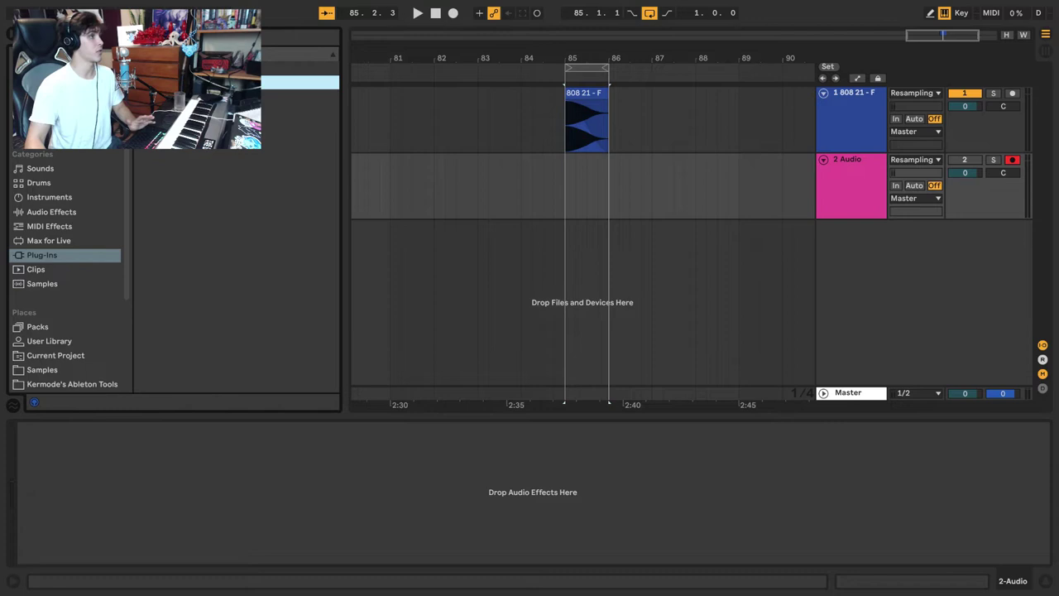
{"action": "left_click_drag", "start_coordinate": [145, 139], "coordinate": [571, 124]}
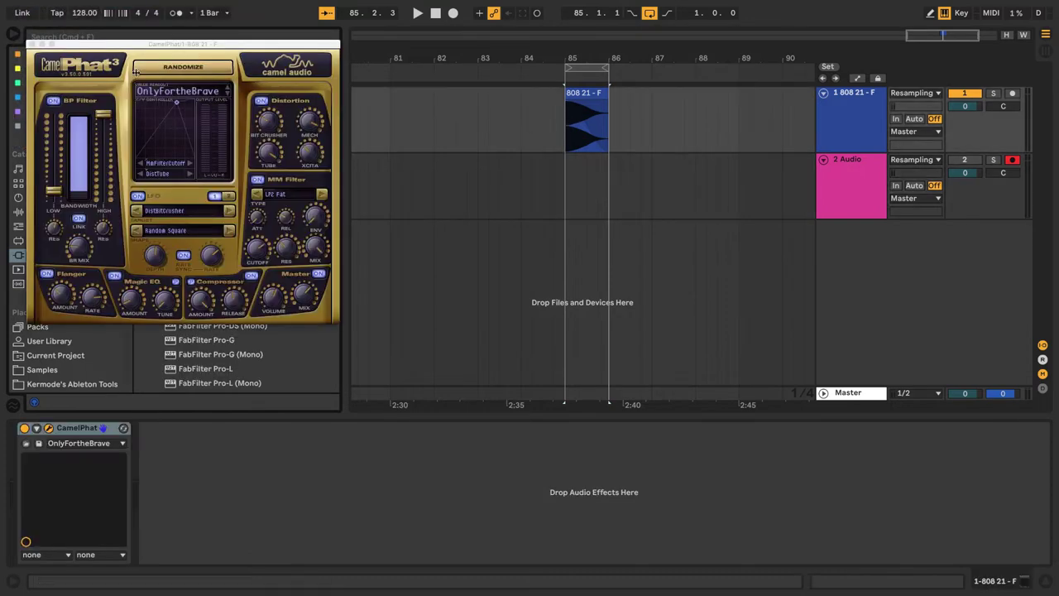
{"action": "left_click", "coordinate": [31, 44]}
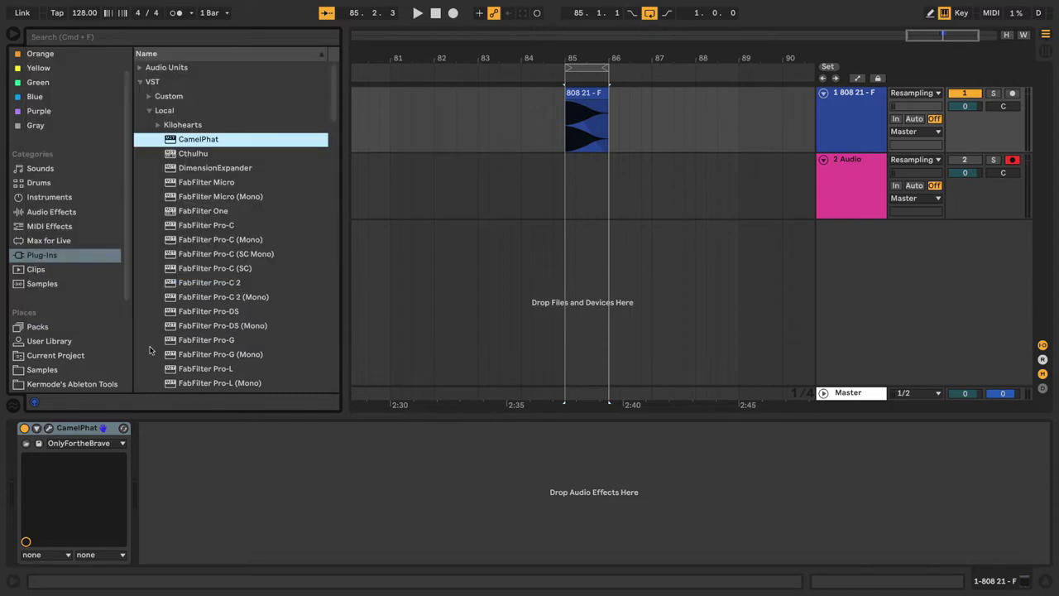
Add the iZotope Trash 2 plug-in after CamelPhat on the 808 track and close its window
{"action": "scroll", "coordinate": [188, 318], "scroll_direction": "down", "scroll_amount": 10}
{"action": "scroll", "coordinate": [188, 318], "scroll_direction": "down", "scroll_amount": 6}
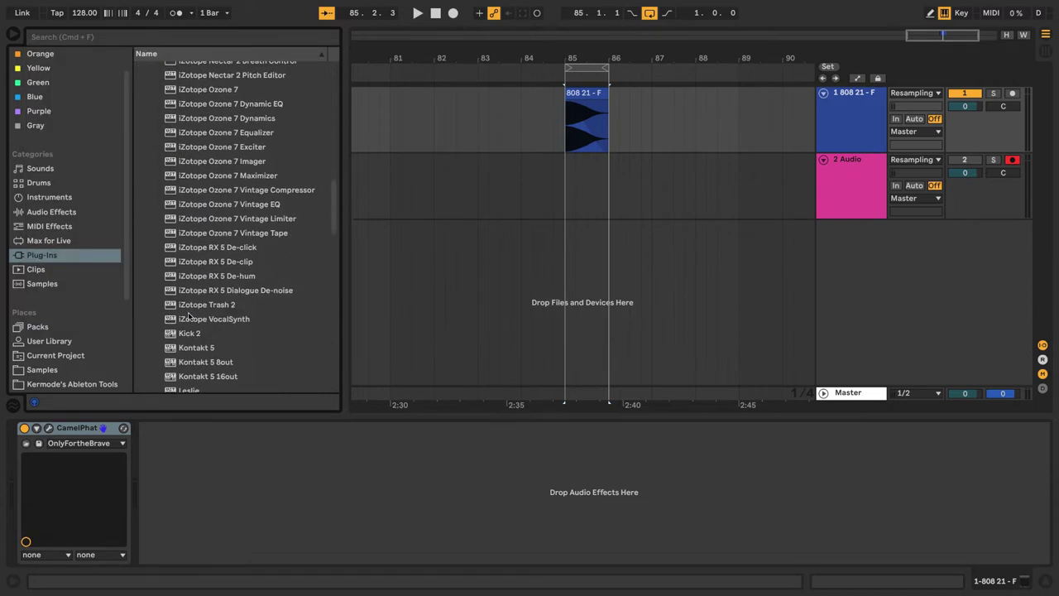
{"action": "left_click_drag", "start_coordinate": [208, 263], "coordinate": [213, 442]}
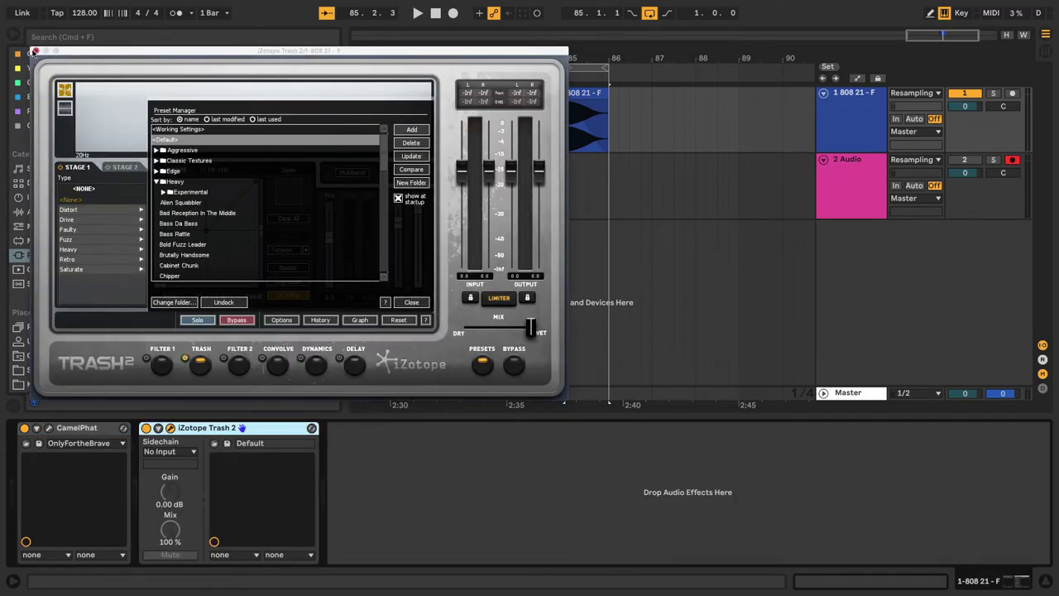
{"action": "left_click", "coordinate": [34, 52]}
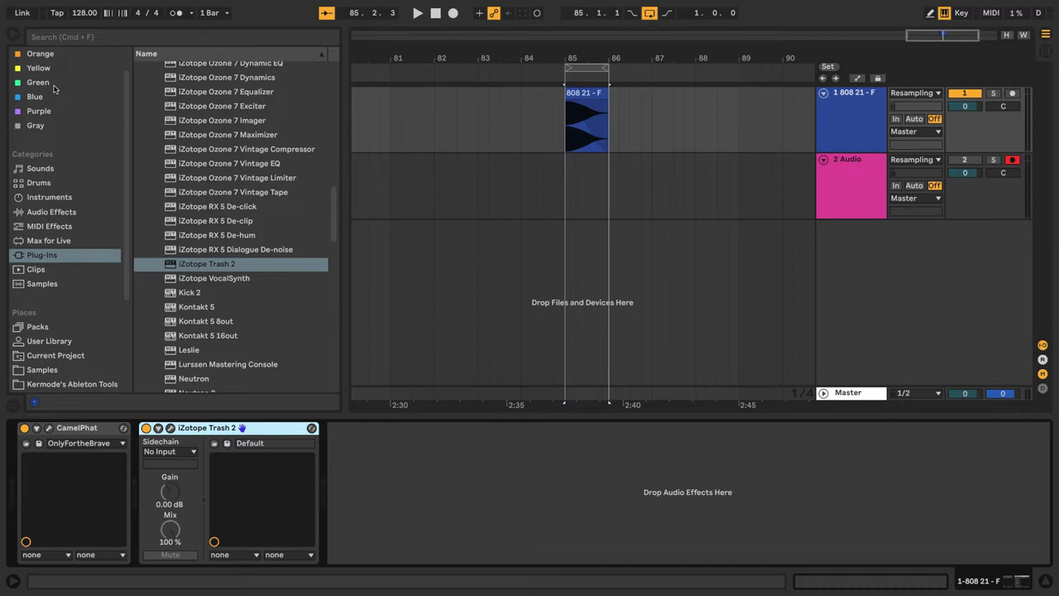
Add the OTT preset of Multiband Dynamics after Trash 2, with the mid output at 13.0 dB and low output at 16.0 dB
{"action": "left_click", "coordinate": [37, 211]}
{"action": "scroll", "coordinate": [128, 209], "scroll_direction": "down", "scroll_amount": 5}
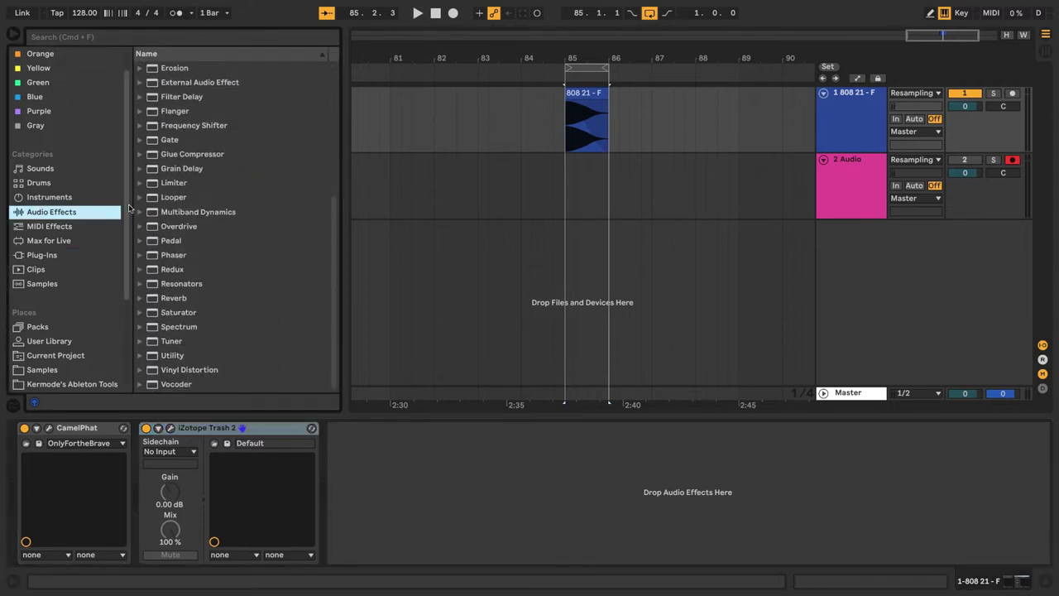
{"action": "left_click", "coordinate": [137, 212]}
{"action": "left_click_drag", "start_coordinate": [186, 311], "coordinate": [370, 475]}
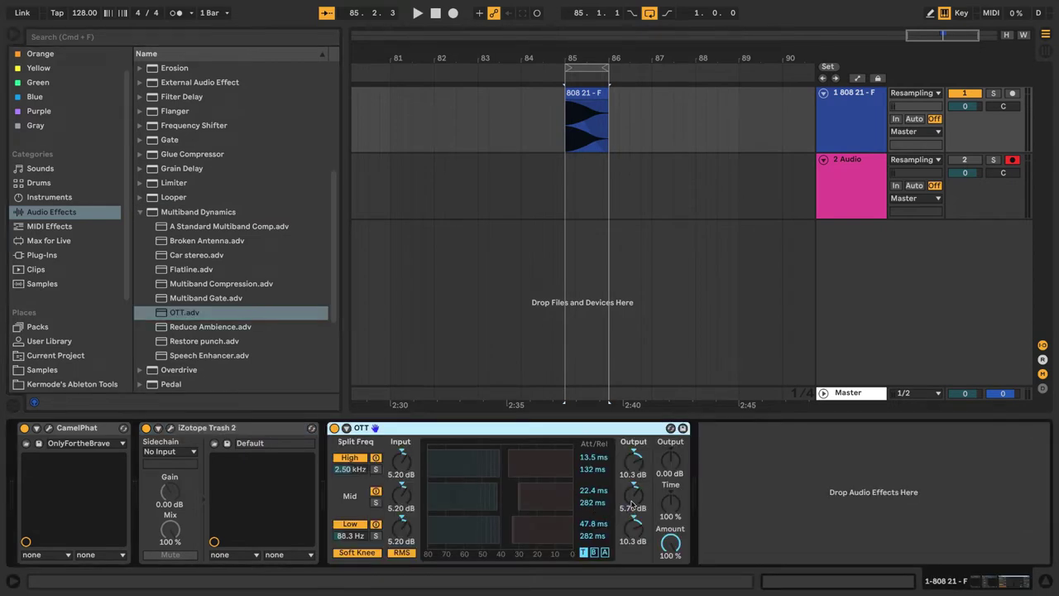
{"action": "left_click_drag", "start_coordinate": [632, 503], "coordinate": [630, 533]}
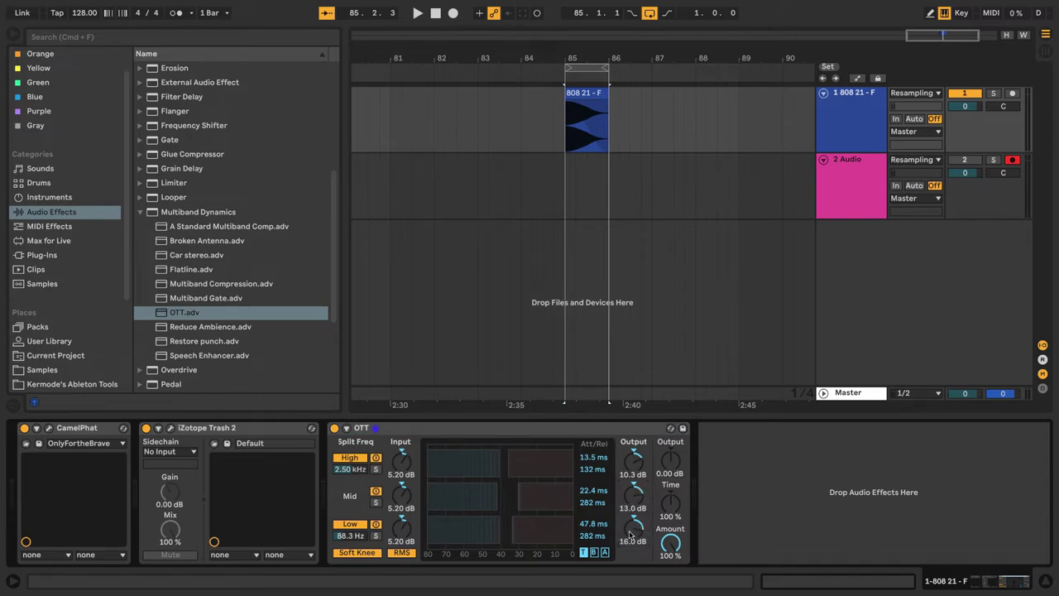
Set the insert mark at 85.1.1 and open the 808 track's CamelPhat and Trash 2 windows side by side
{"action": "left_click", "coordinate": [567, 197]}
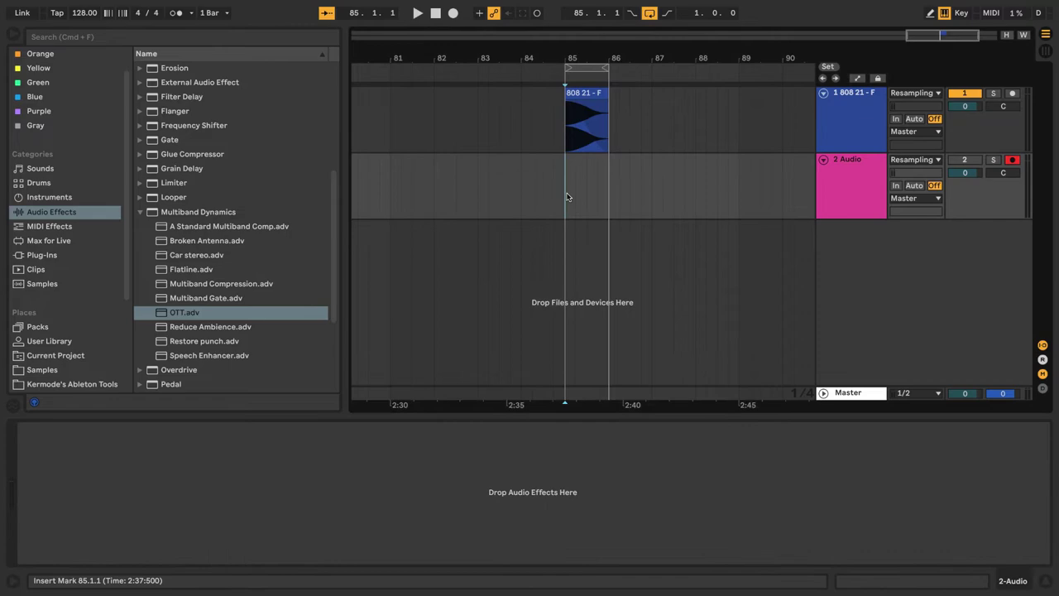
{"action": "left_click", "coordinate": [854, 120]}
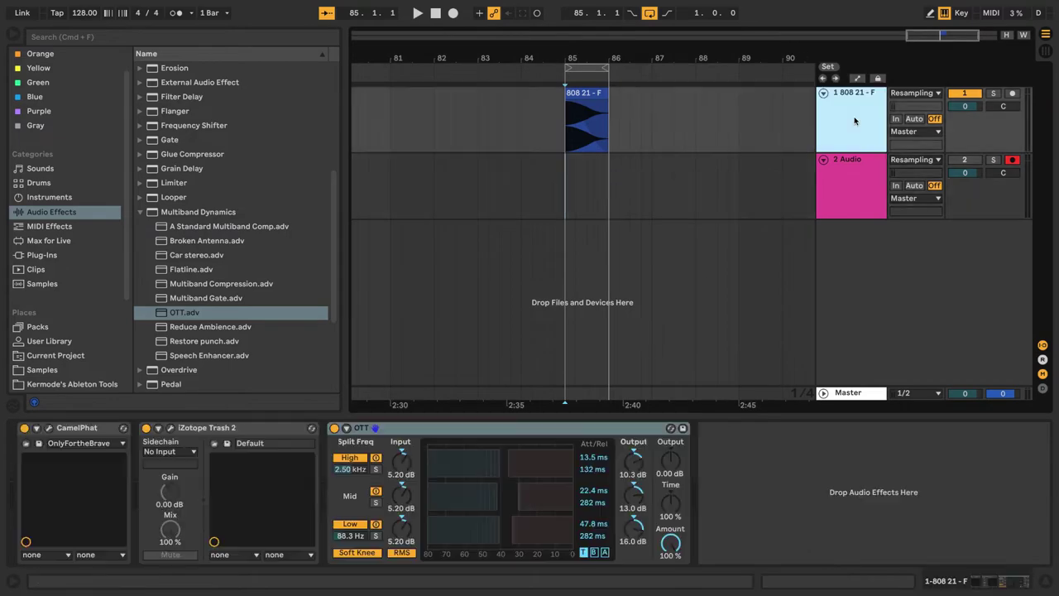
{"action": "left_click", "coordinate": [49, 427]}
{"action": "left_click", "coordinate": [169, 428]}
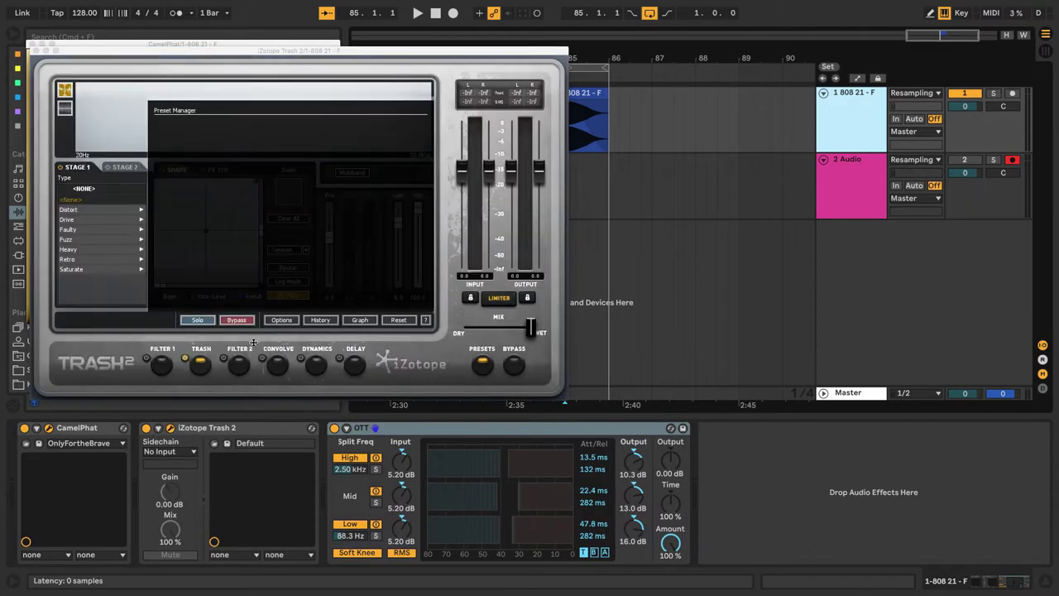
{"action": "left_click_drag", "start_coordinate": [329, 47], "coordinate": [701, 39]}
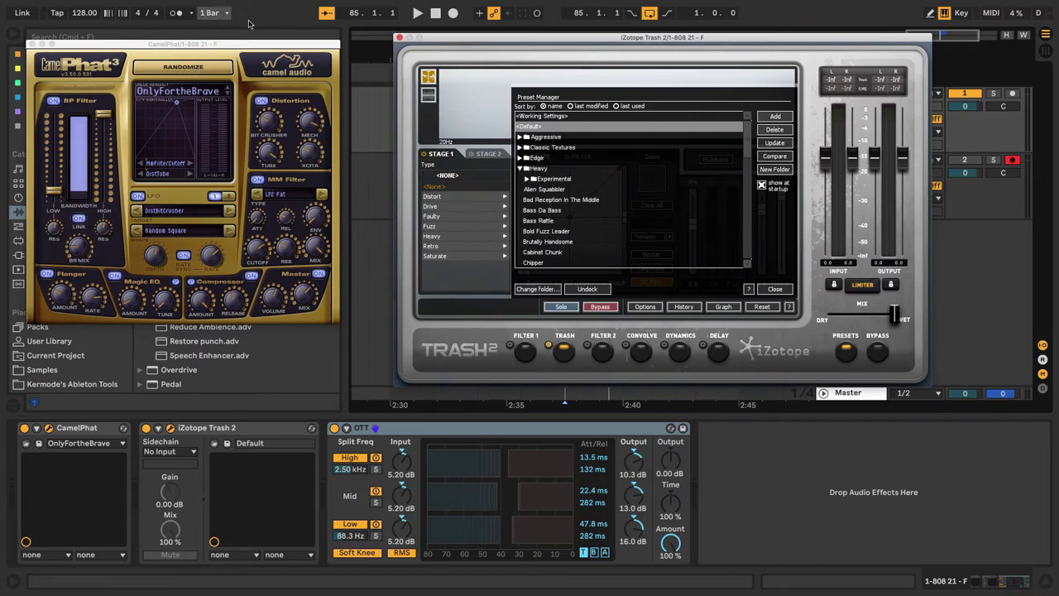
Start recording the resampled loop while switching CamelPhat to OPHH Double 2, randomizing it, and stepping Trash 2's Heavy presets through Bold Fuzz Leader
{"action": "left_click", "coordinate": [453, 12]}
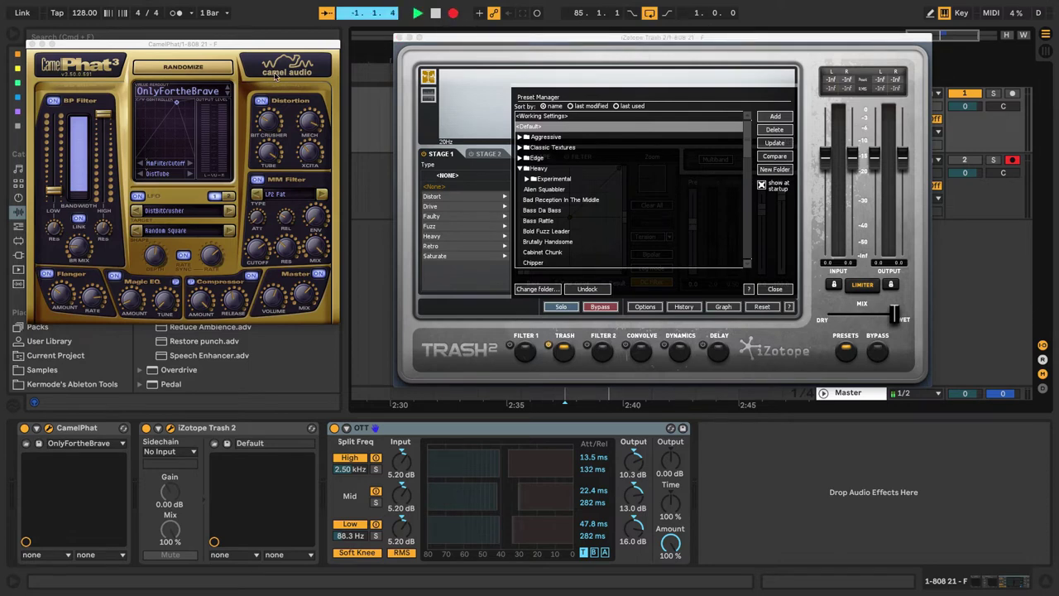
{"action": "left_click", "coordinate": [228, 93]}
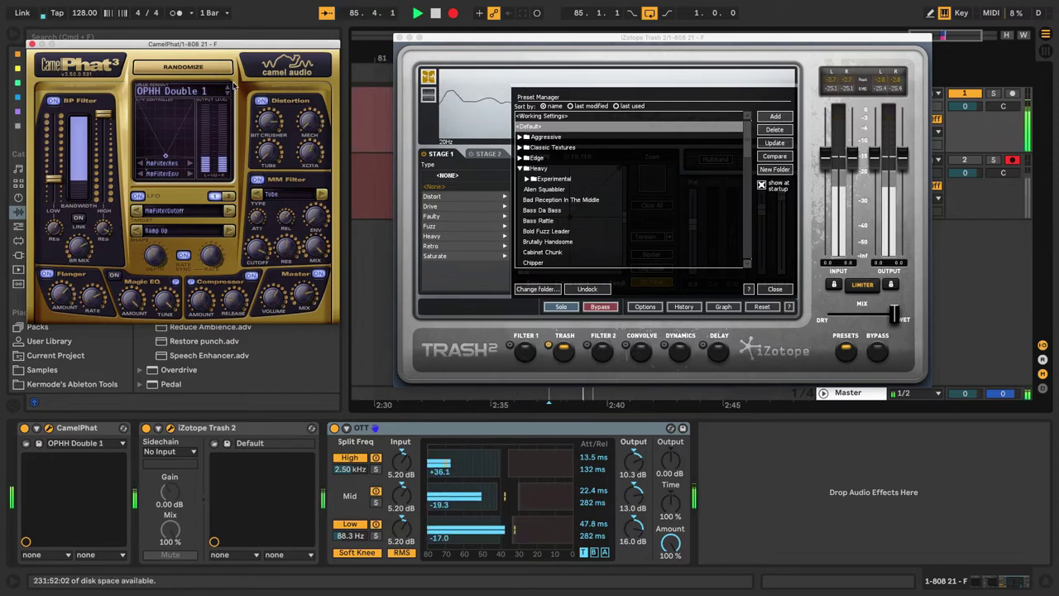
{"action": "left_click", "coordinate": [228, 91]}
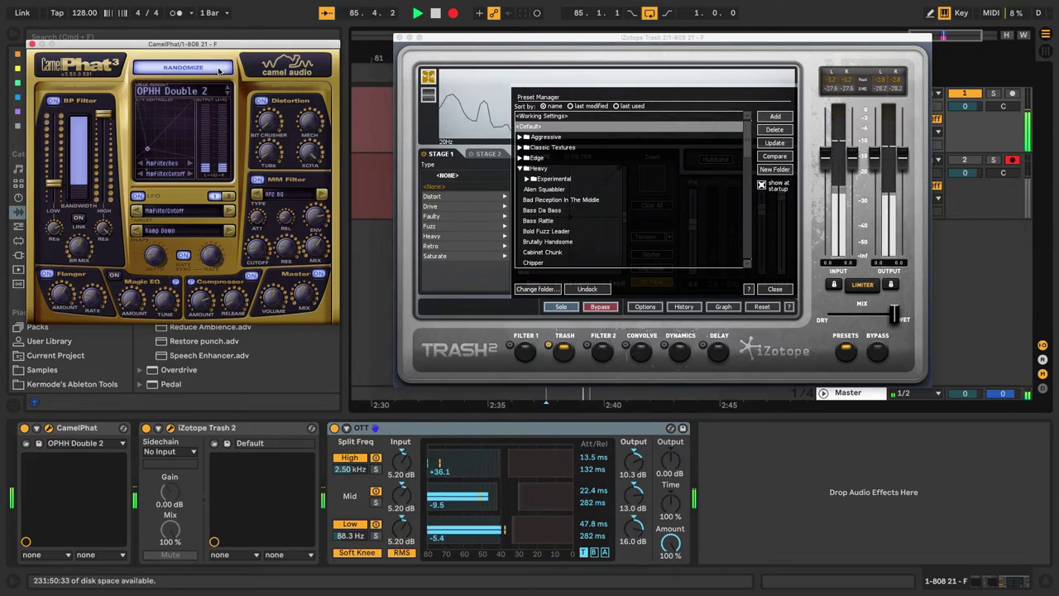
{"action": "left_click", "coordinate": [220, 72]}
{"action": "left_click", "coordinate": [559, 199]}
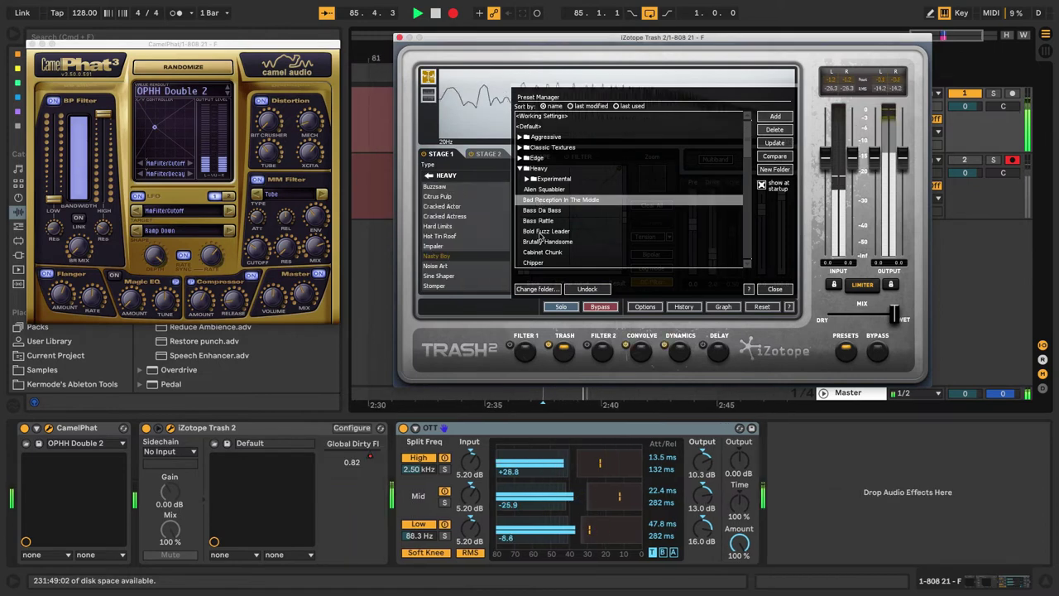
{"action": "key", "text": "Down"}
{"action": "key", "text": "Down"}
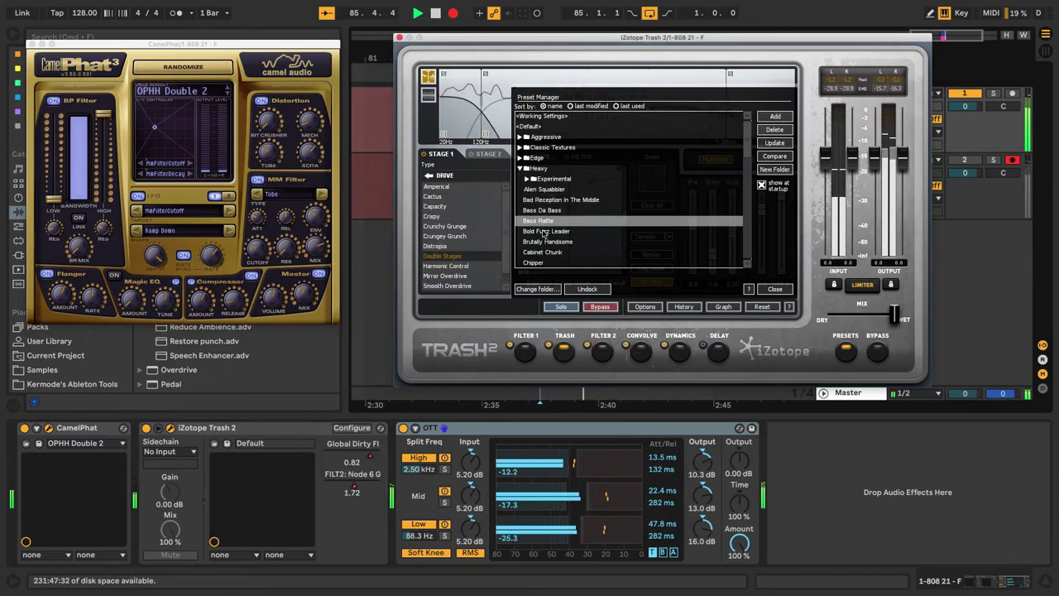
{"action": "left_click", "coordinate": [543, 231]}
Continue the take through CamelPhat's OPHH Pump presets and Trash 2's Brutally Handsome, Cabinet Chunk and Edge presets, then stop and close both plug-in windows
{"action": "left_click", "coordinate": [187, 66]}
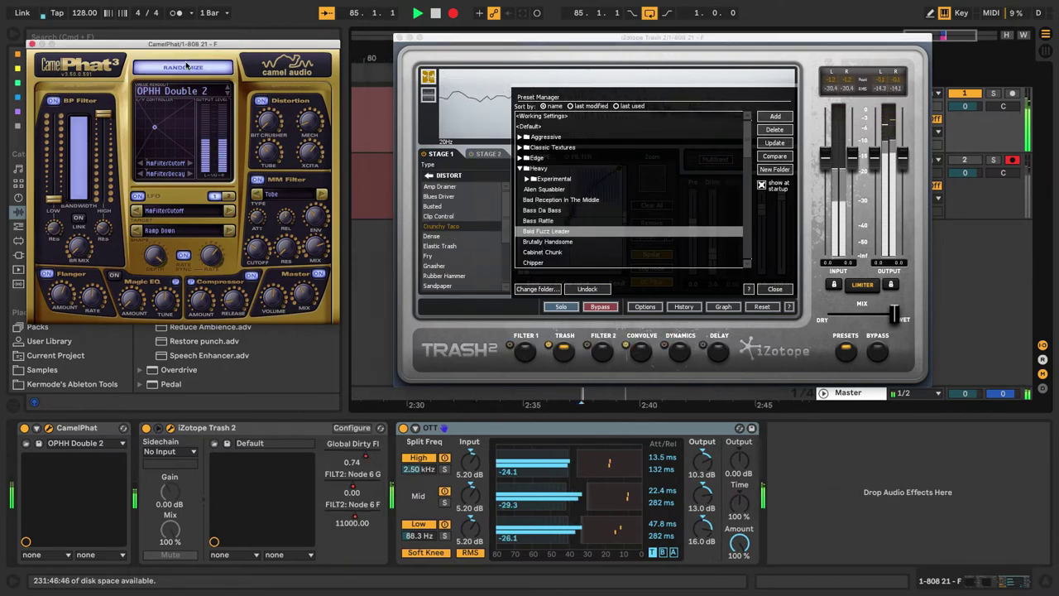
{"action": "left_click", "coordinate": [534, 241]}
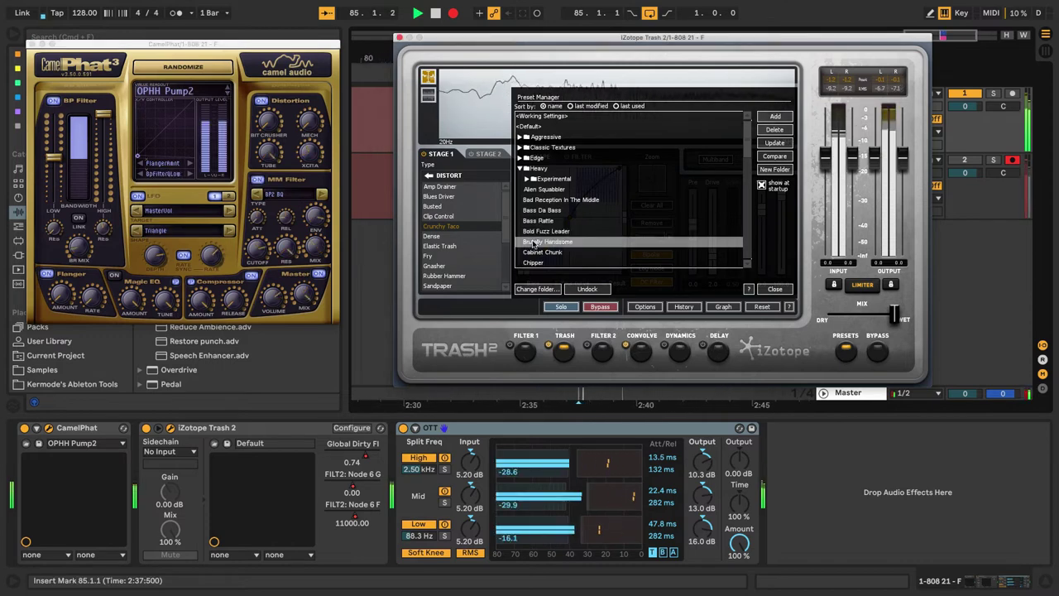
{"action": "left_click", "coordinate": [228, 95]}
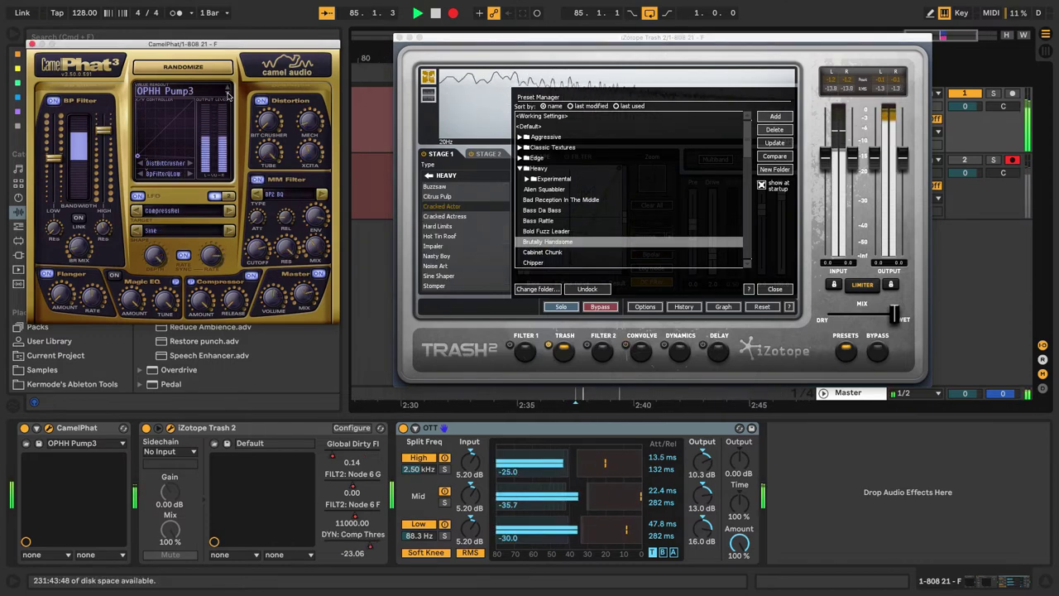
{"action": "left_click", "coordinate": [228, 95]}
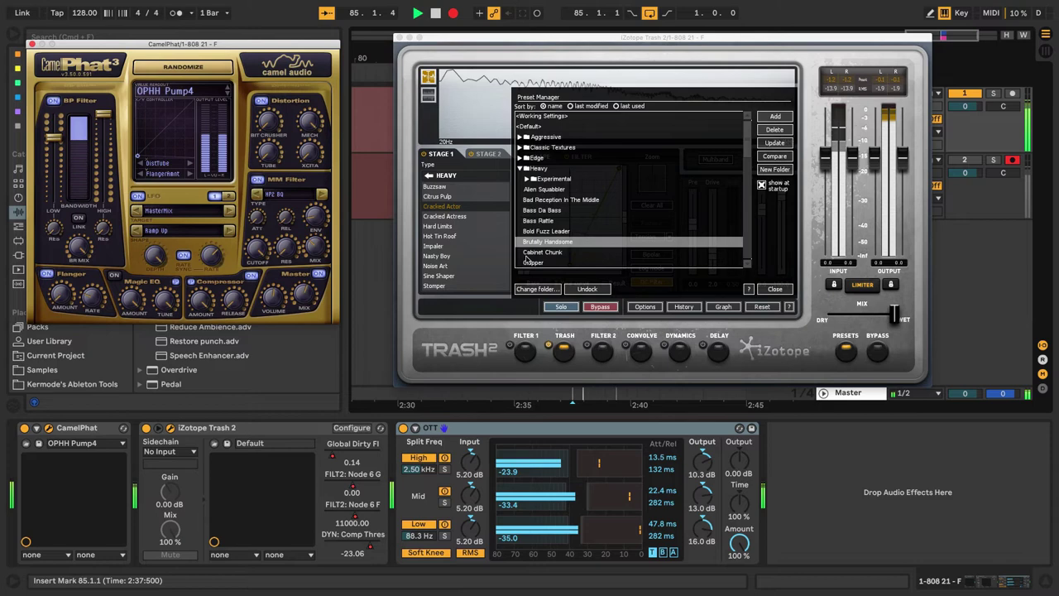
{"action": "left_click", "coordinate": [527, 252]}
{"action": "scroll", "coordinate": [544, 209], "scroll_direction": "down", "scroll_amount": 10}
{"action": "left_click", "coordinate": [542, 210]}
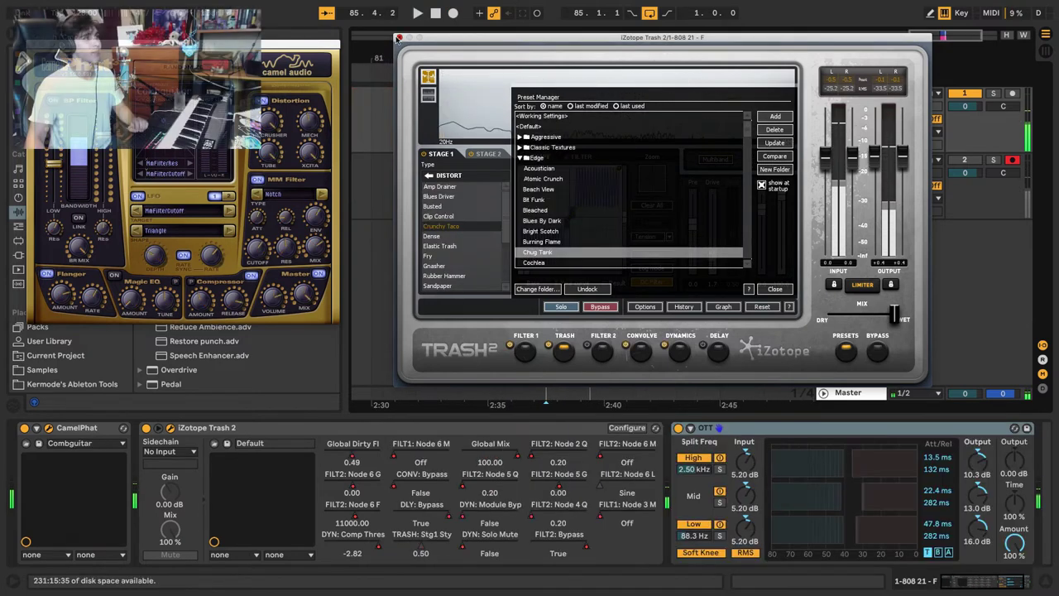
{"action": "left_click", "coordinate": [398, 39]}
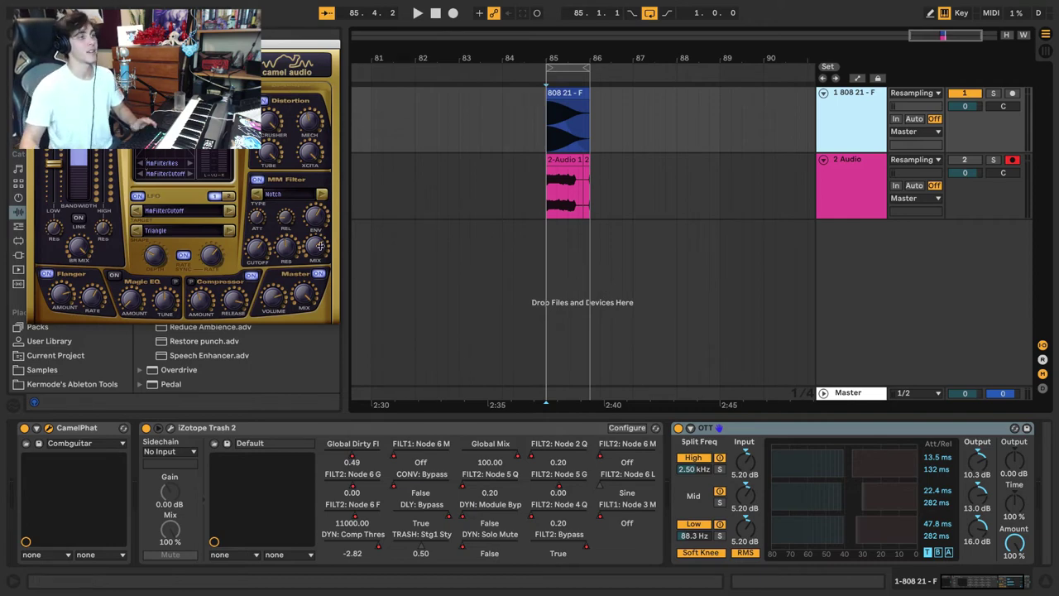
{"action": "key", "text": "super+alt+p"}
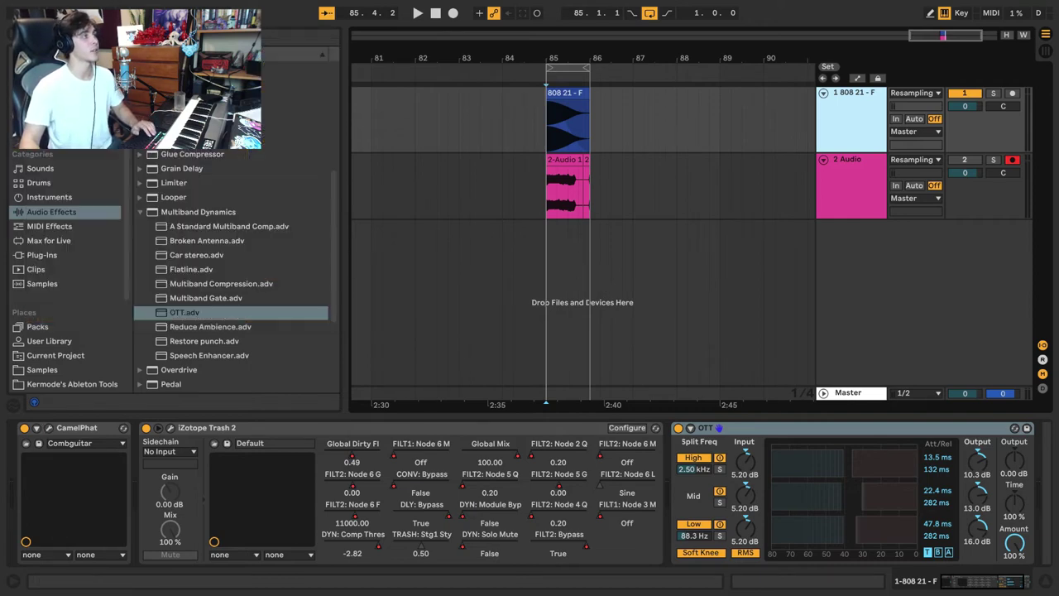
Move the longer recorded clip on the second audio track to bar 89 and show its full waveform in the Sample view
{"action": "left_click_drag", "start_coordinate": [556, 160], "coordinate": [728, 160]}
{"action": "double_click", "coordinate": [727, 159]}
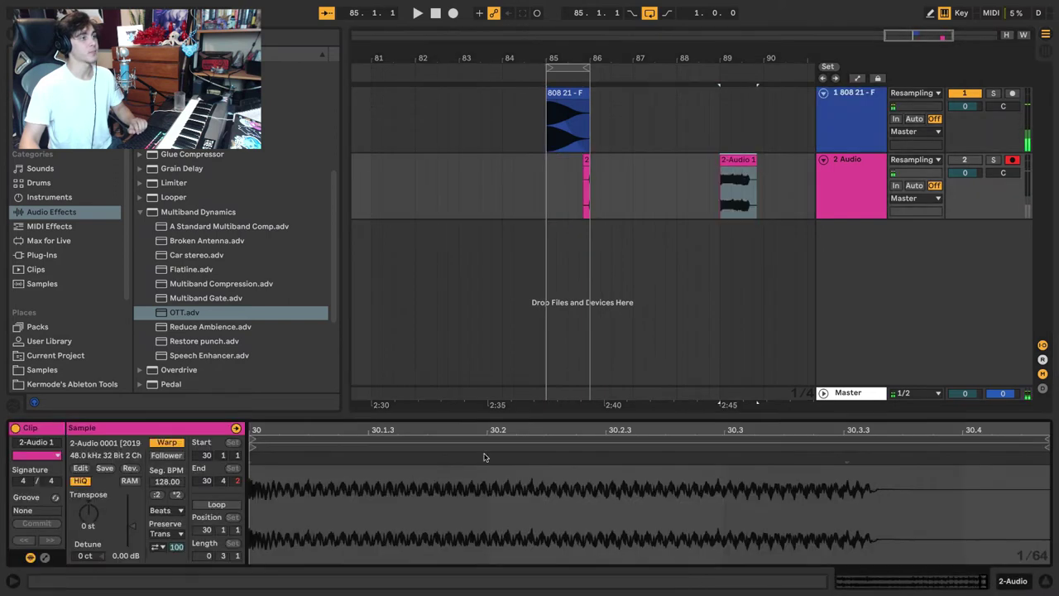
{"action": "left_click_drag", "start_coordinate": [472, 425], "coordinate": [884, 133]}
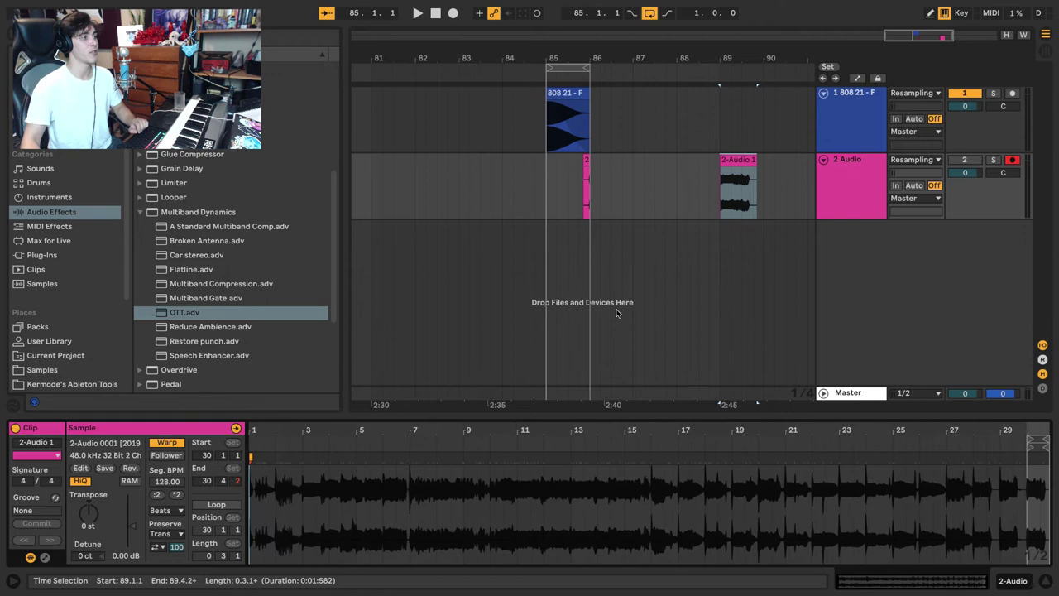
Enable looping on the recorded clip and audition it with its start marker at 5.1.1, then at 12.3.1
{"action": "left_click", "coordinate": [206, 502]}
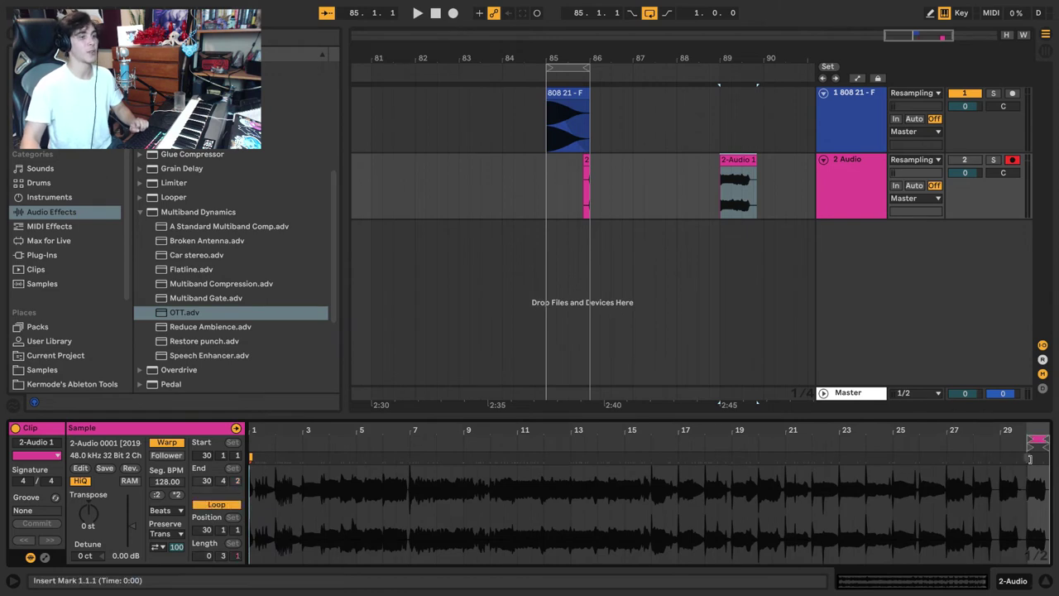
{"action": "left_click_drag", "start_coordinate": [1028, 447], "coordinate": [359, 439]}
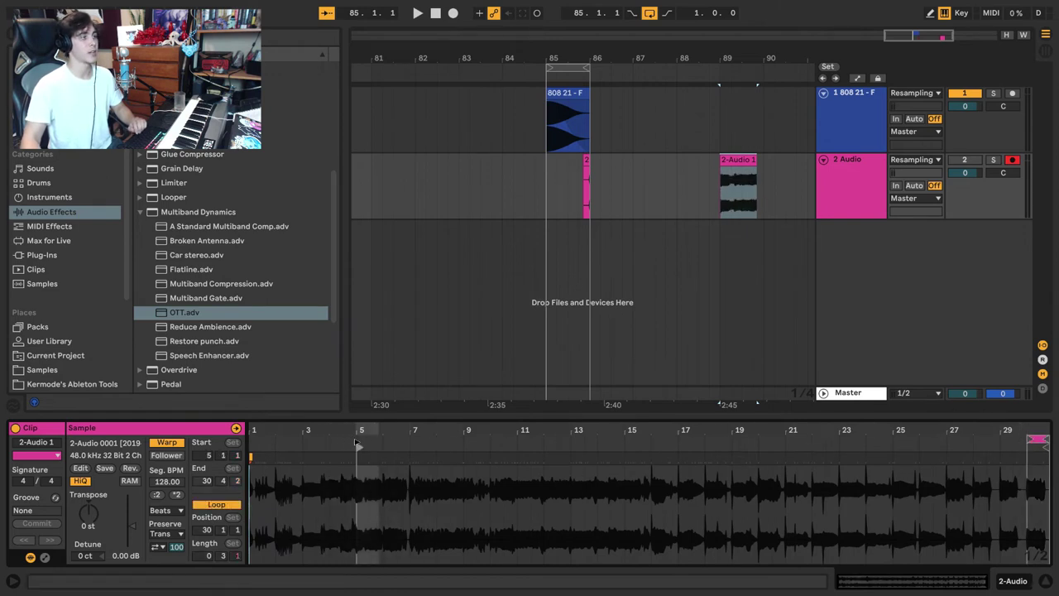
{"action": "key", "text": "space"}
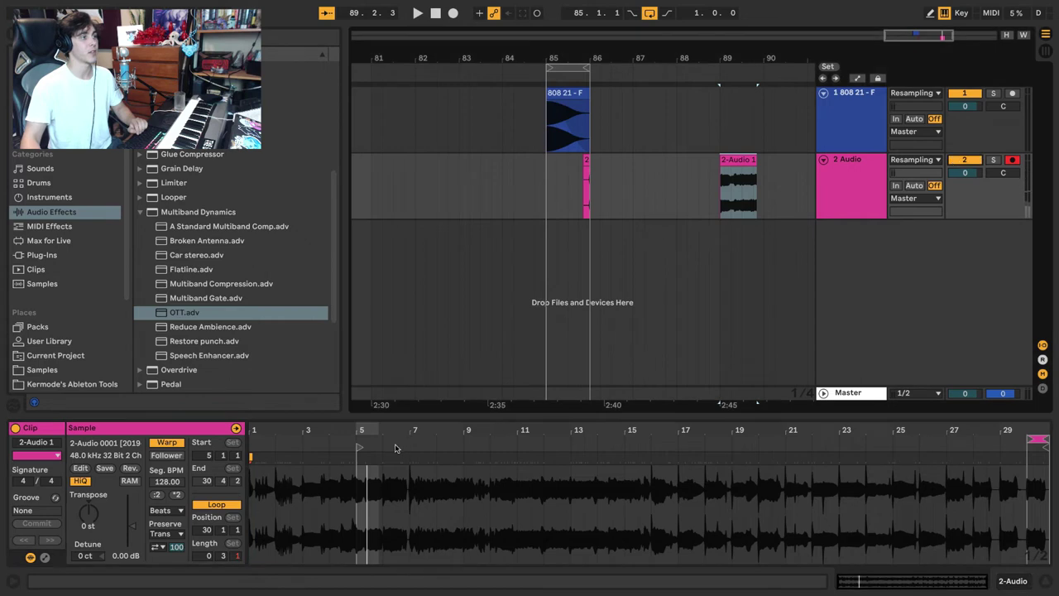
{"action": "left_click", "coordinate": [359, 448]}
{"action": "left_click_drag", "start_coordinate": [359, 447], "coordinate": [558, 445]}
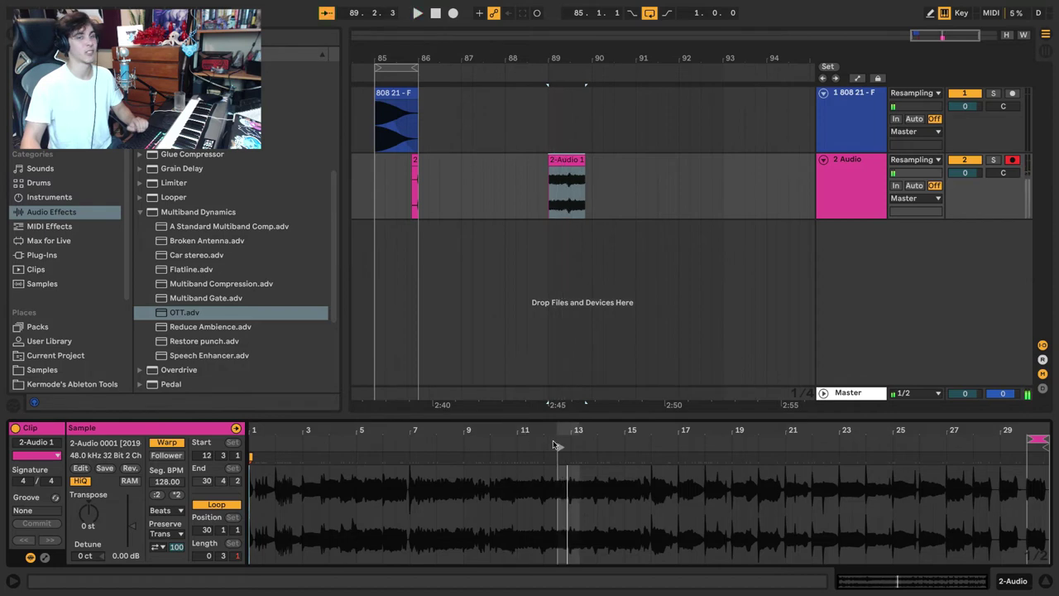
Search the samples for "kick", audition several, and place Behemoth - Kick - 30.wav on a new audio track at bar 89
{"action": "left_click", "coordinate": [47, 283]}
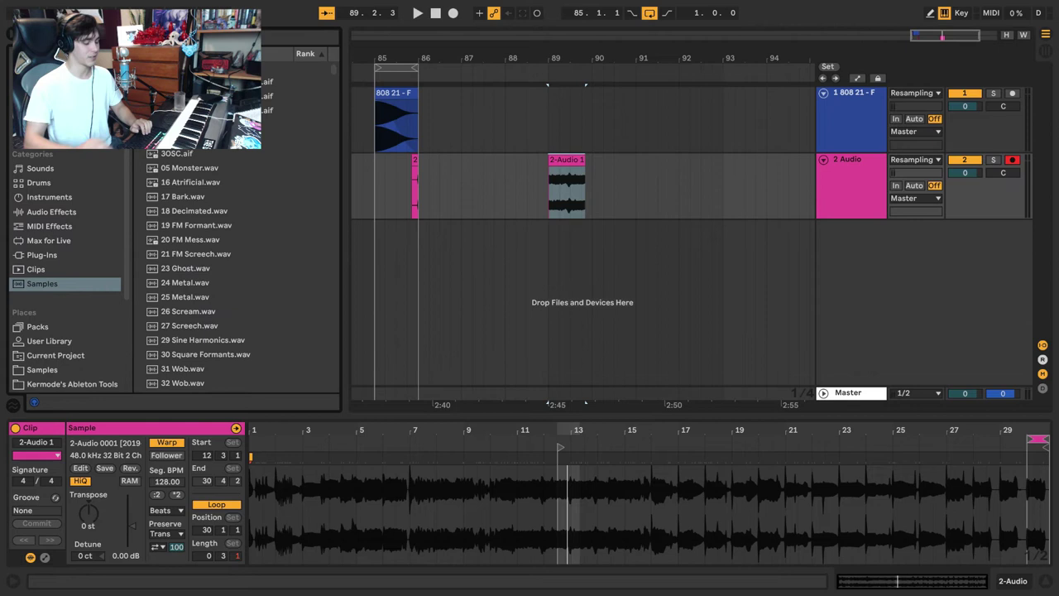
{"action": "type", "text": "kick"}
{"action": "left_click", "coordinate": [204, 212]}
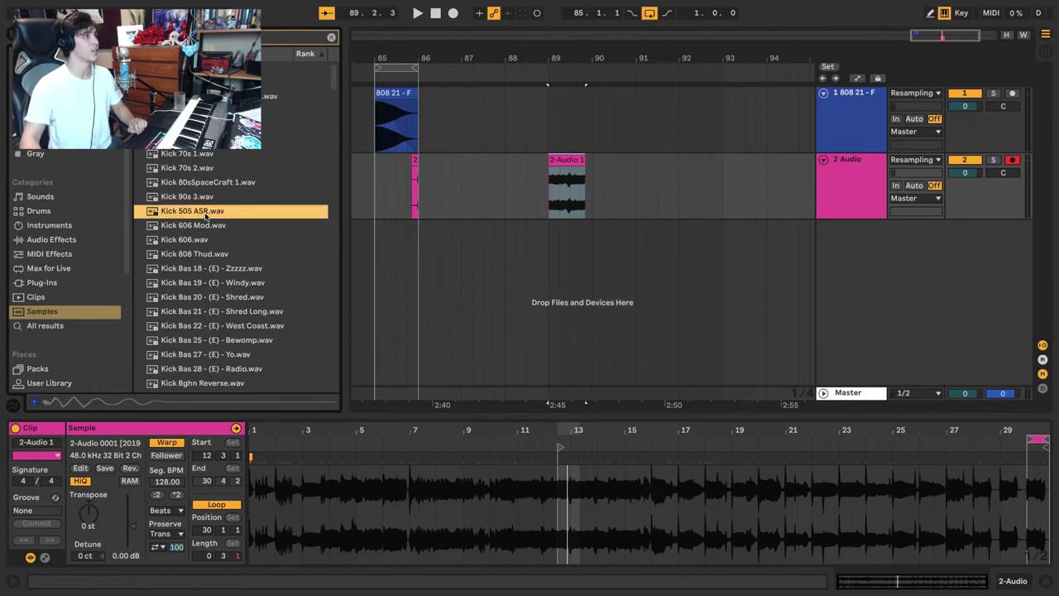
{"action": "left_click", "coordinate": [197, 241]}
{"action": "left_click", "coordinate": [191, 253]}
{"action": "left_click", "coordinate": [195, 282]}
{"action": "scroll", "coordinate": [195, 280], "scroll_direction": "down", "scroll_amount": 4}
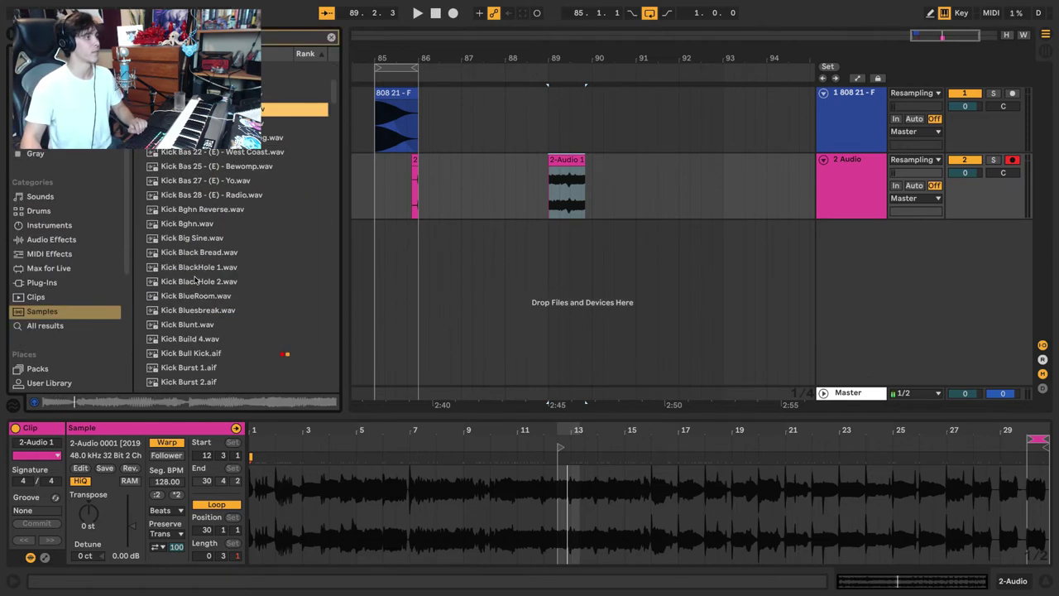
{"action": "scroll", "coordinate": [189, 251], "scroll_direction": "down", "scroll_amount": 12}
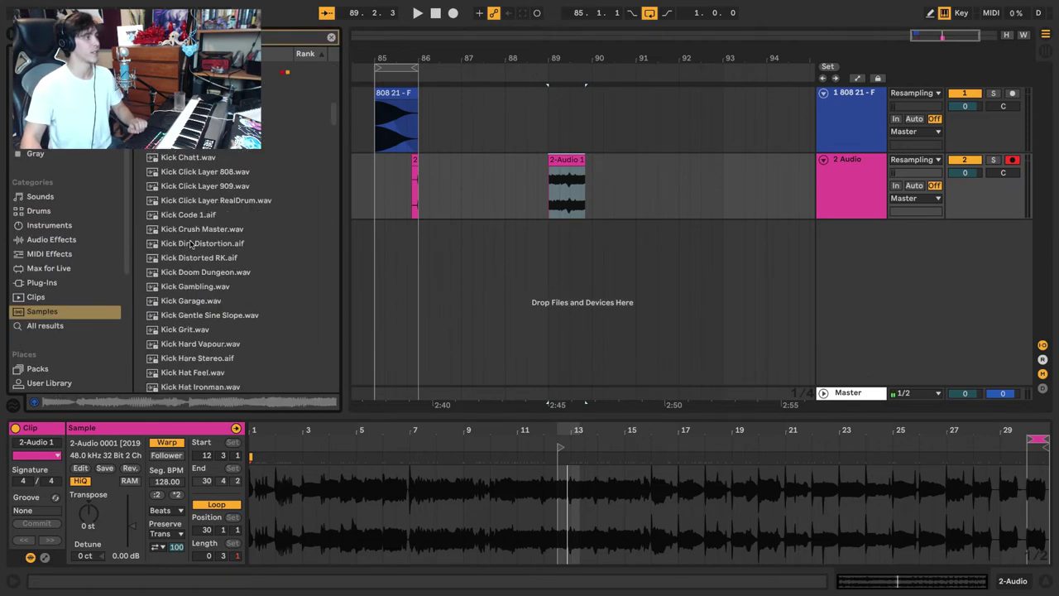
{"action": "left_click", "coordinate": [49, 325]}
{"action": "mouse_move", "coordinate": [206, 249]}
{"action": "left_mouse_down"}
{"action": "mouse_move", "coordinate": [474, 229]}
{"action": "mouse_move", "coordinate": [548, 248]}
{"action": "mouse_move", "coordinate": [536, 262]}
{"action": "left_mouse_up"}
{"action": "left_click", "coordinate": [563, 248]}
Duplicate the kick clip on every beat from bar 89 up to bar 91
{"action": "key", "text": "plus"}
{"action": "key", "text": "ctrl+d"}
{"action": "key", "text": "ctrl+d"}
{"action": "key", "text": "ctrl+d"}
{"action": "key", "text": "ctrl+d"}
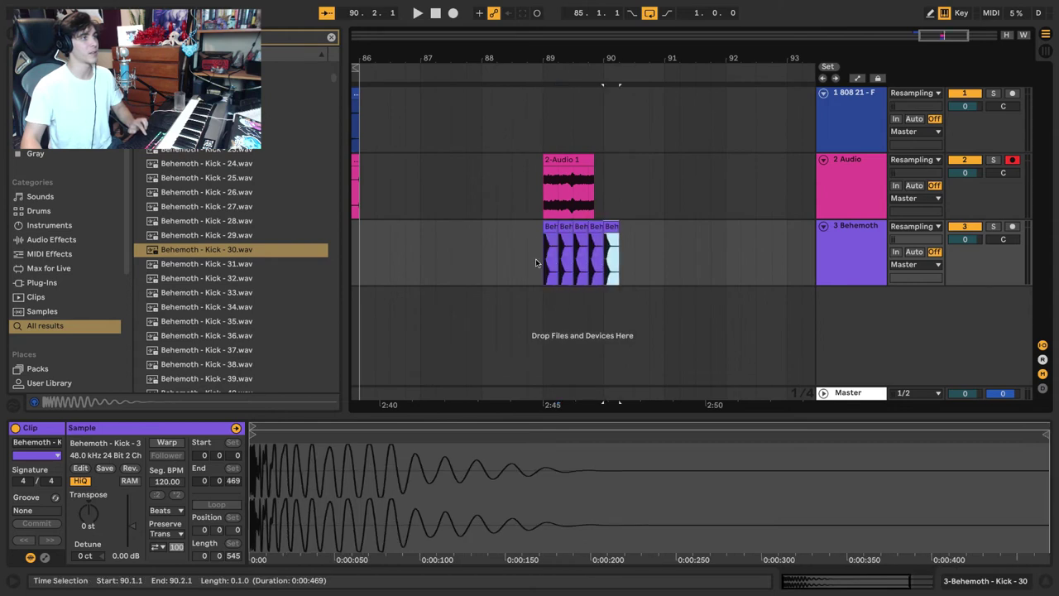
{"action": "key", "text": "ctrl+d"}
{"action": "key", "text": "ctrl+d"}
{"action": "key", "text": "ctrl+d"}
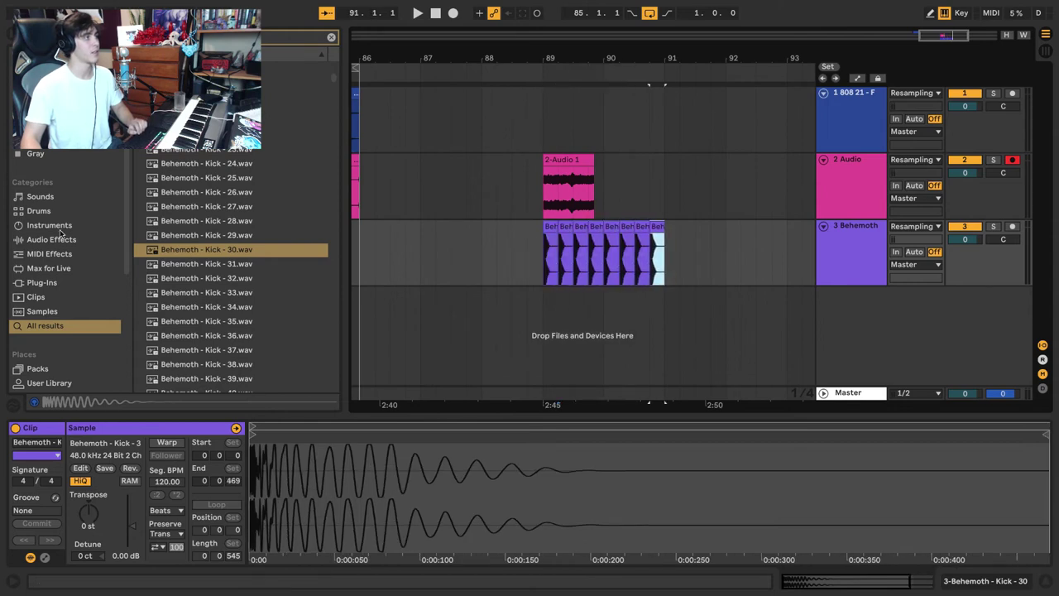
Add a Sampler on a new MIDI track and load the recorded clip from the second audio track into it
{"action": "left_click", "coordinate": [50, 225]}
{"action": "left_click", "coordinate": [175, 182]}
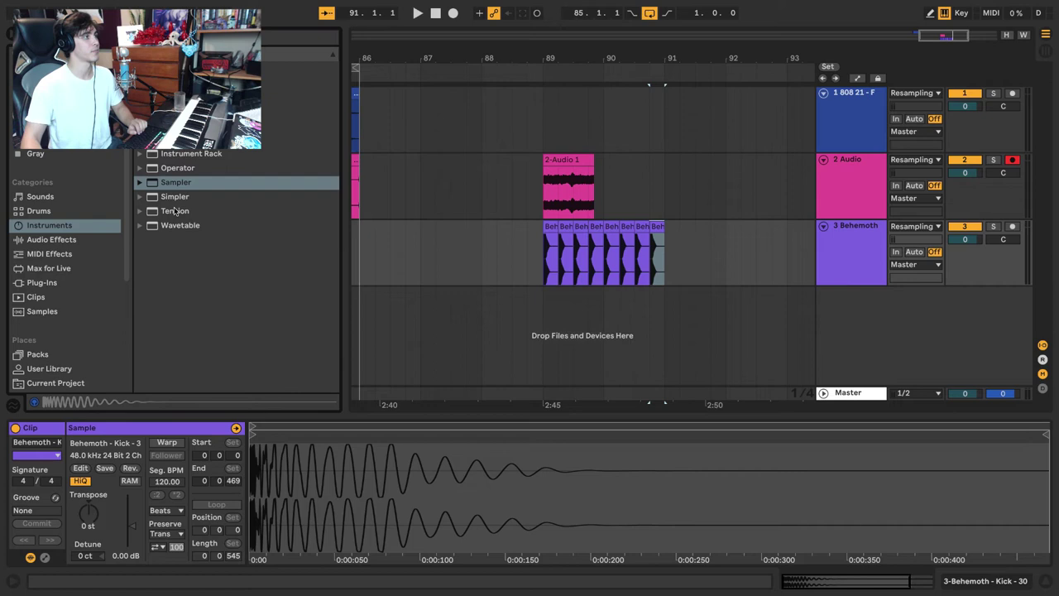
{"action": "left_click_drag", "start_coordinate": [175, 188], "coordinate": [601, 318]}
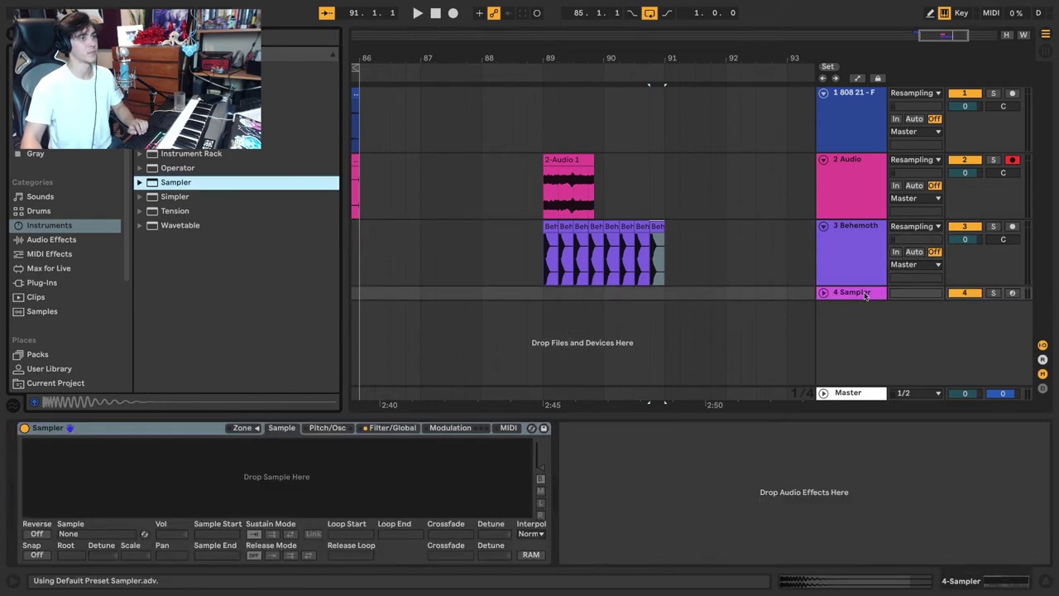
{"action": "left_click_drag", "start_coordinate": [550, 165], "coordinate": [318, 481]}
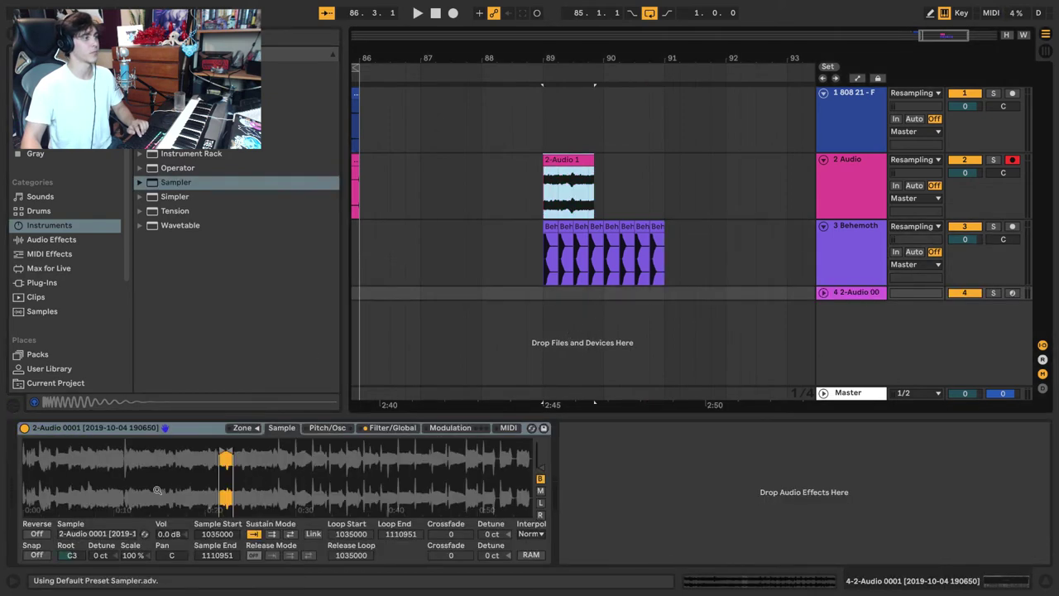
Extend Sampler's start and end points over the entire recording, from 0 to 2685951, and set the root key to F3
{"action": "left_click_drag", "start_coordinate": [231, 452], "coordinate": [531, 454]}
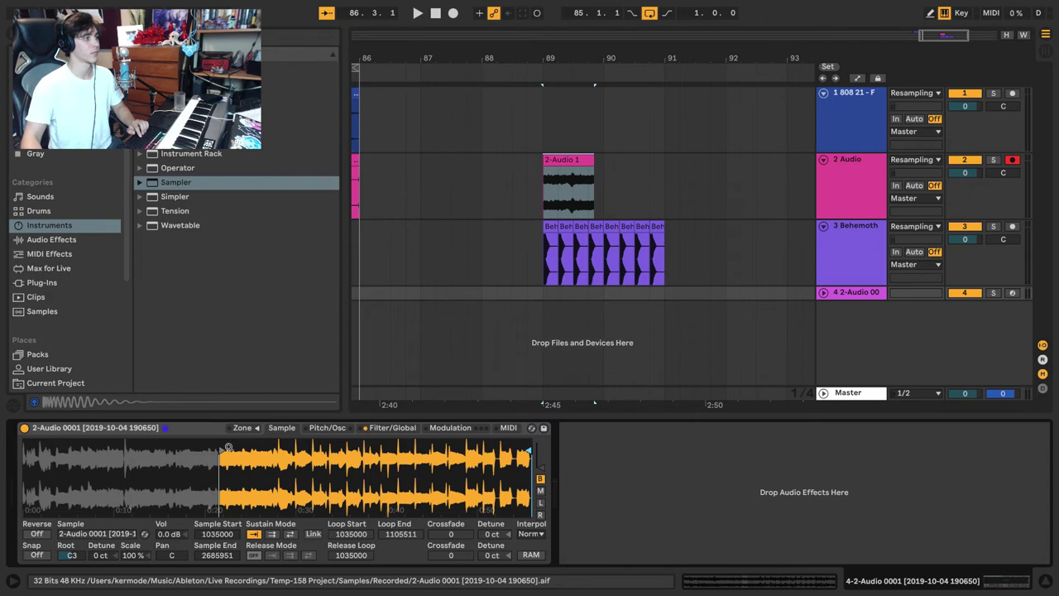
{"action": "left_click_drag", "start_coordinate": [228, 447], "coordinate": [23, 451]}
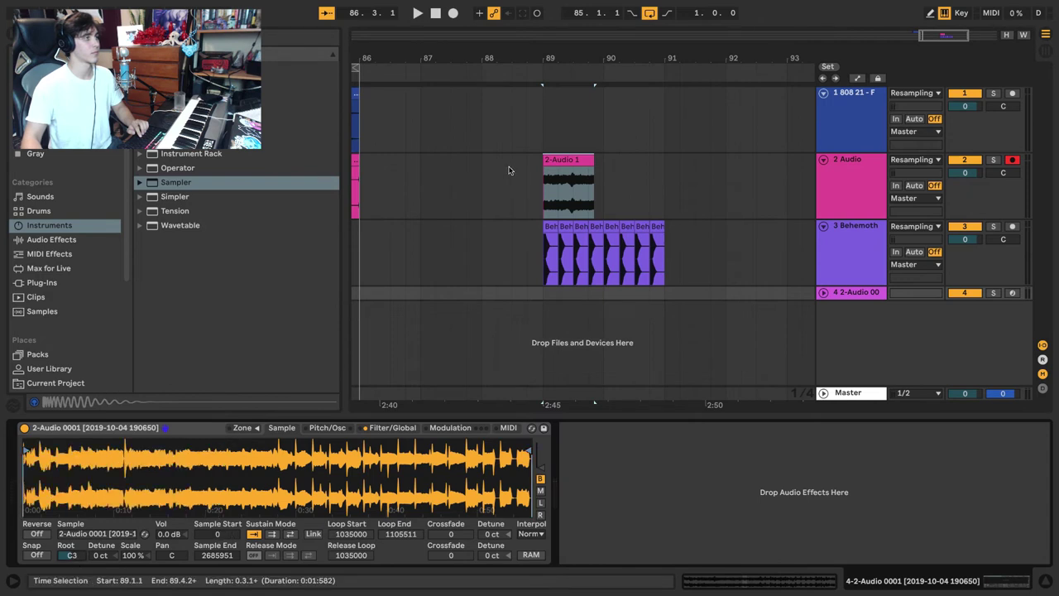
{"action": "left_click_drag", "start_coordinate": [461, 61], "coordinate": [501, 40]}
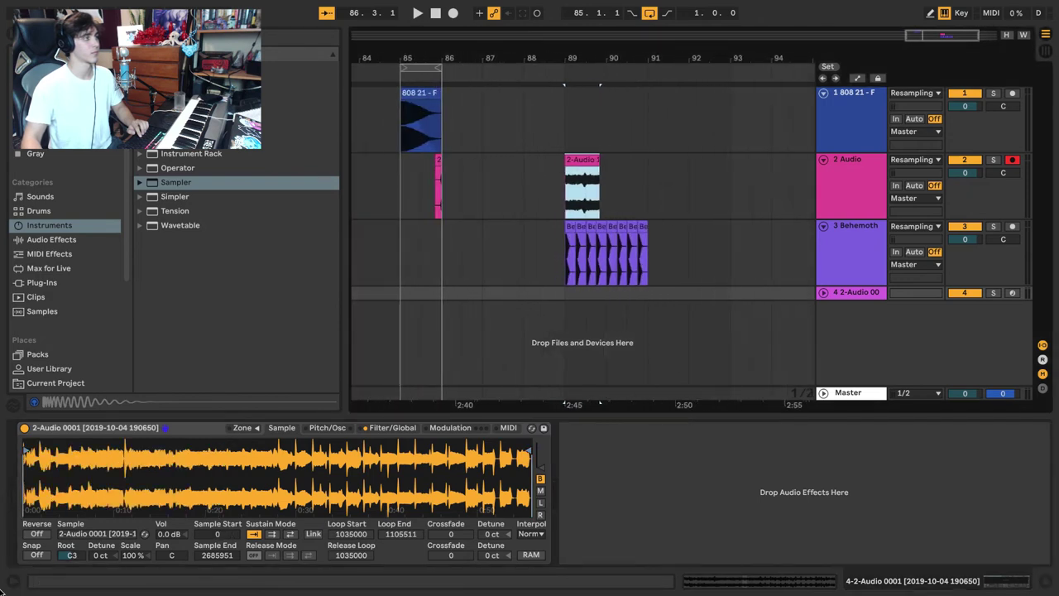
{"action": "left_click_drag", "start_coordinate": [71, 555], "coordinate": [72, 553]}
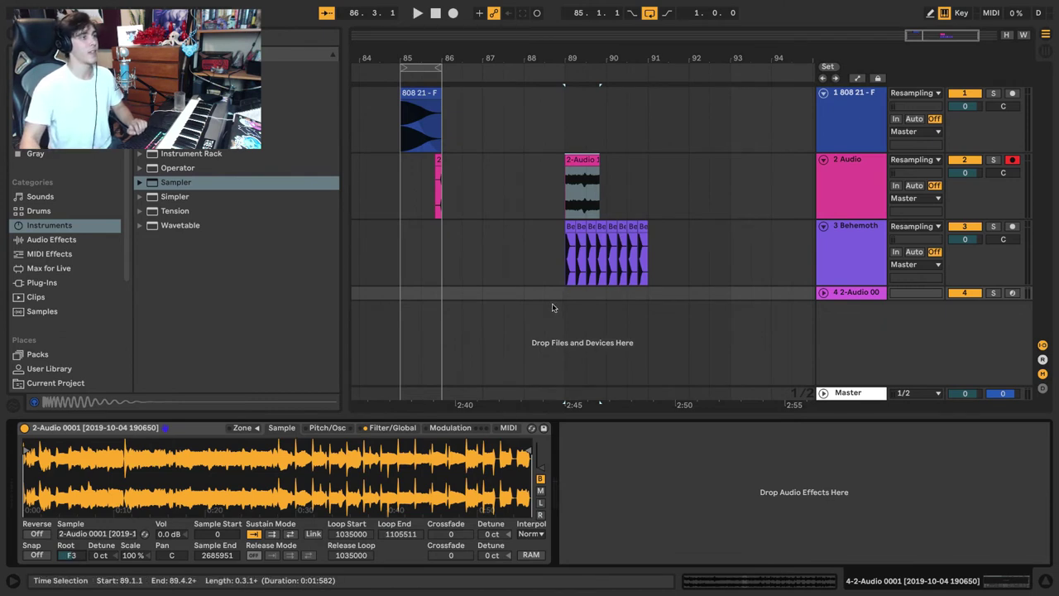
Delete the second audio track that holds the resampled recordings
{"action": "left_click", "coordinate": [575, 296]}
{"action": "left_click_drag", "start_coordinate": [574, 296], "coordinate": [579, 296]}
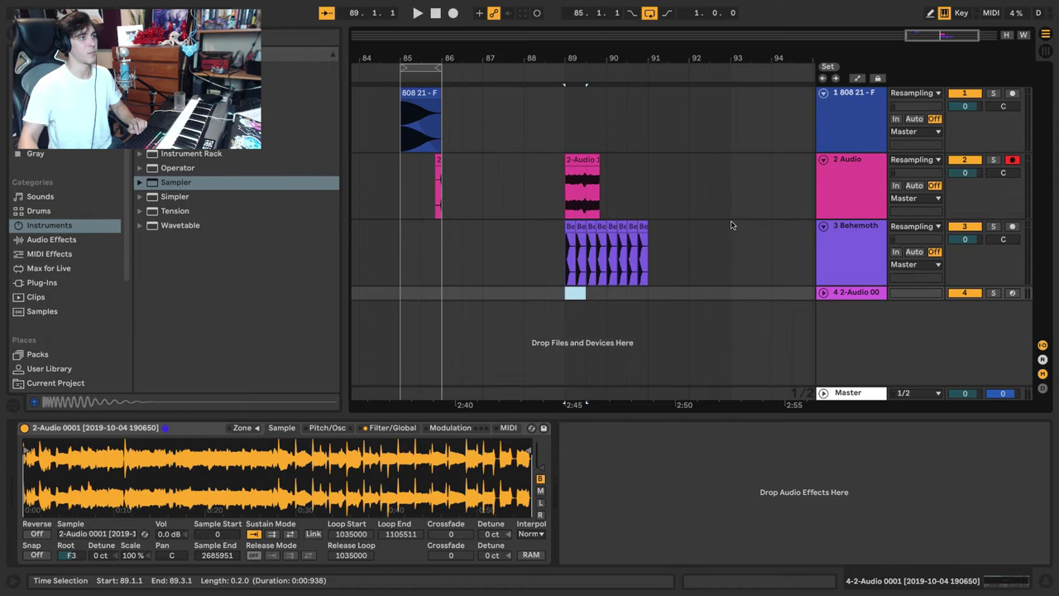
{"action": "left_click", "coordinate": [858, 184]}
{"action": "key", "text": "Delete"}
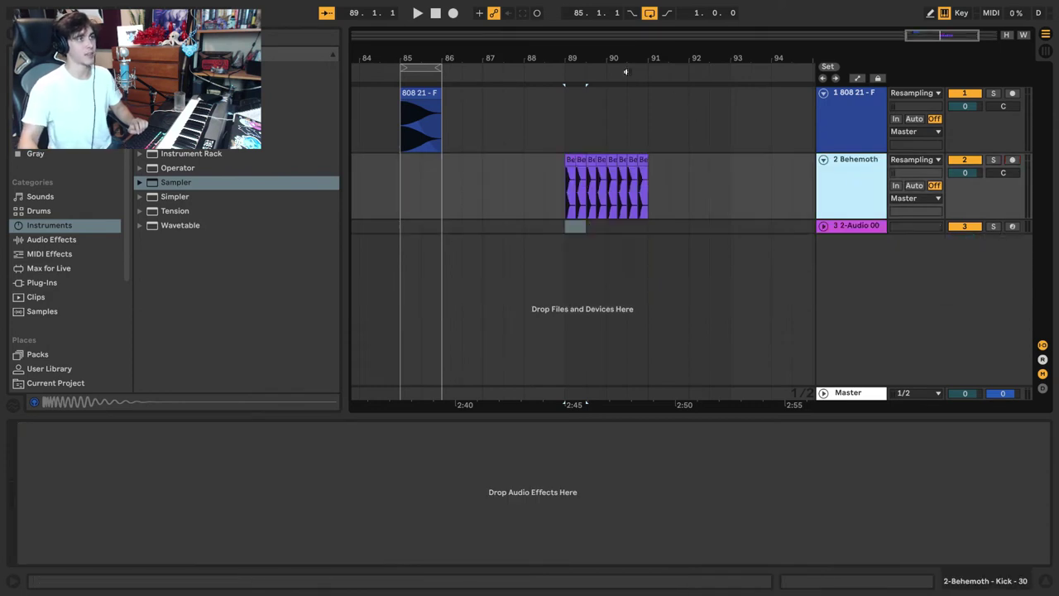
Create a one-beat MIDI clip at 89.1.1 on the Sampler track and fill its length with a G3 note, auditioning it
{"action": "left_click_drag", "start_coordinate": [606, 62], "coordinate": [552, 165]}
{"action": "left_click_drag", "start_coordinate": [517, 228], "coordinate": [545, 226]}
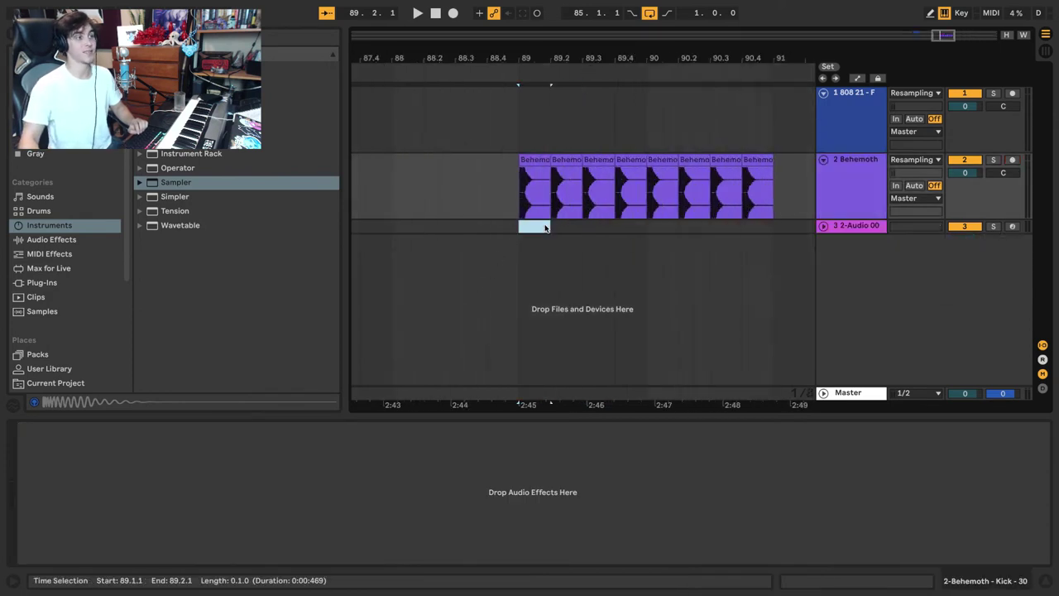
{"action": "key", "text": "ctrl+shift+m"}
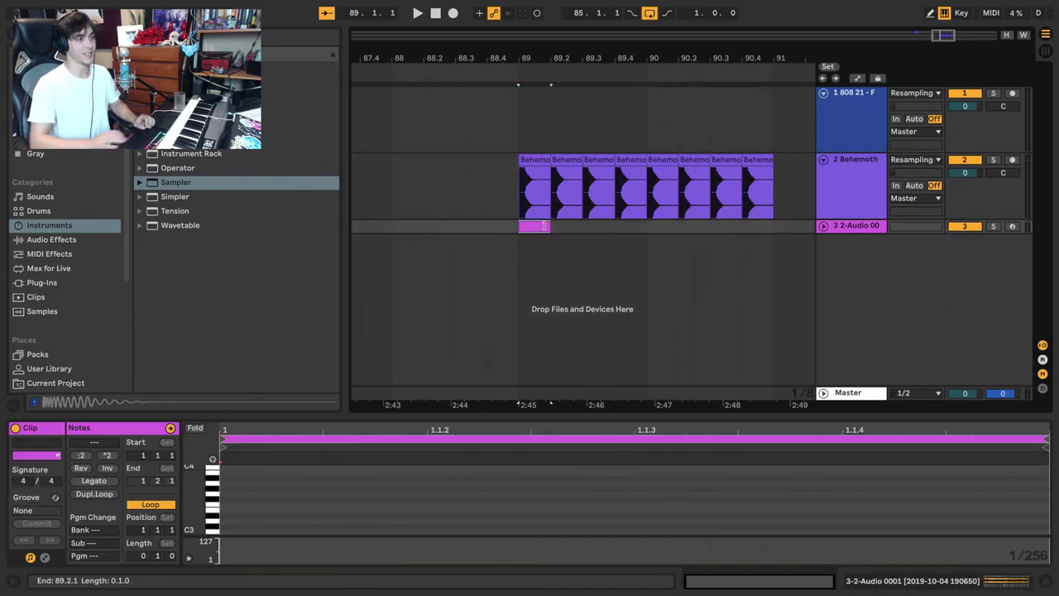
{"action": "double_click", "coordinate": [225, 496]}
{"action": "key", "text": "space"}
{"action": "left_click_drag", "start_coordinate": [230, 494], "coordinate": [945, 493]}
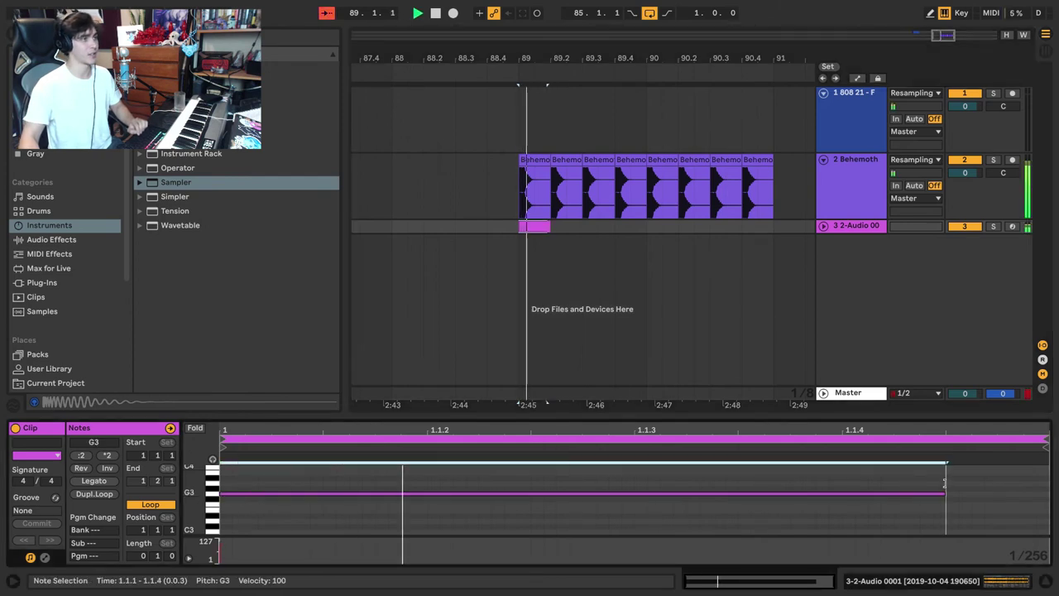
{"action": "key", "text": "space"}
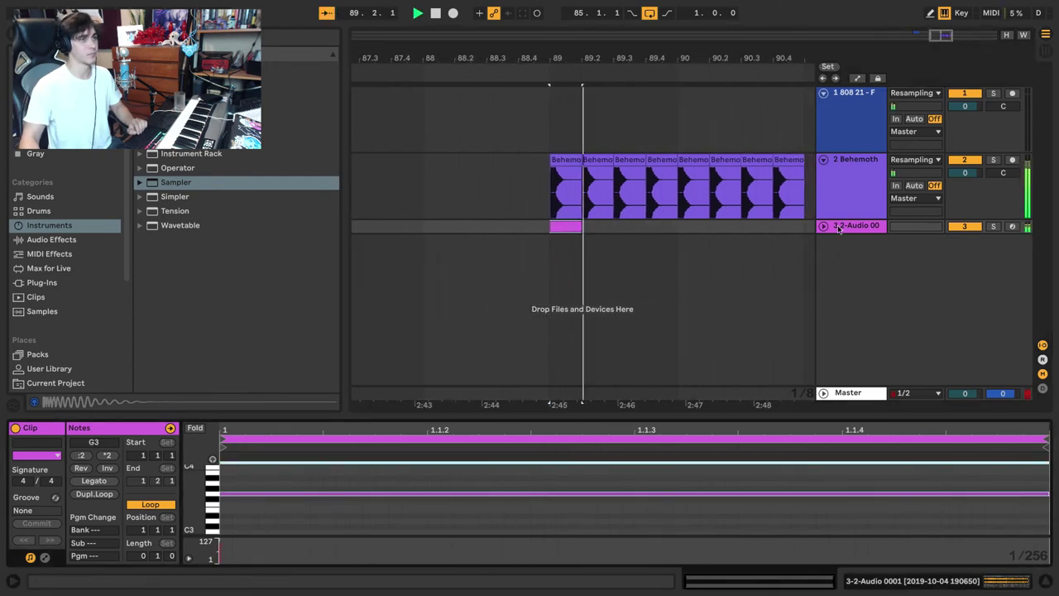
{"action": "key", "text": "space"}
Move Sampler's sample start to 618607 and lower the kick track's volume to -6.0 dB
{"action": "double_click", "coordinate": [847, 225]}
{"action": "key", "text": "space"}
{"action": "key", "text": "space"}
{"action": "left_click_drag", "start_coordinate": [25, 448], "coordinate": [142, 453]}
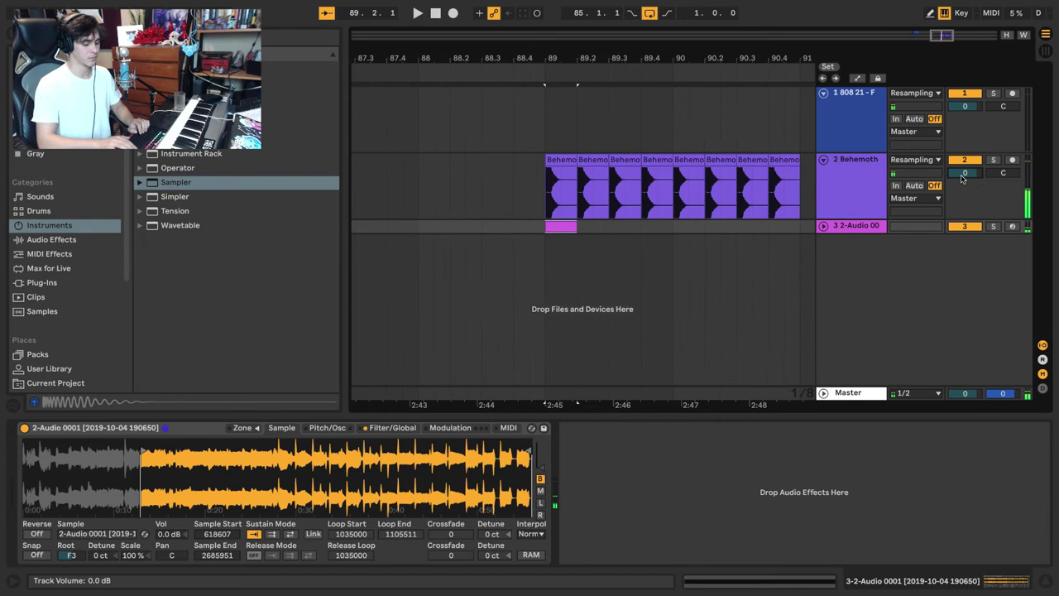
Set Sampler's global volume to 0.00 dB while auditioning the clip against the kick
{"action": "left_click", "coordinate": [386, 428]}
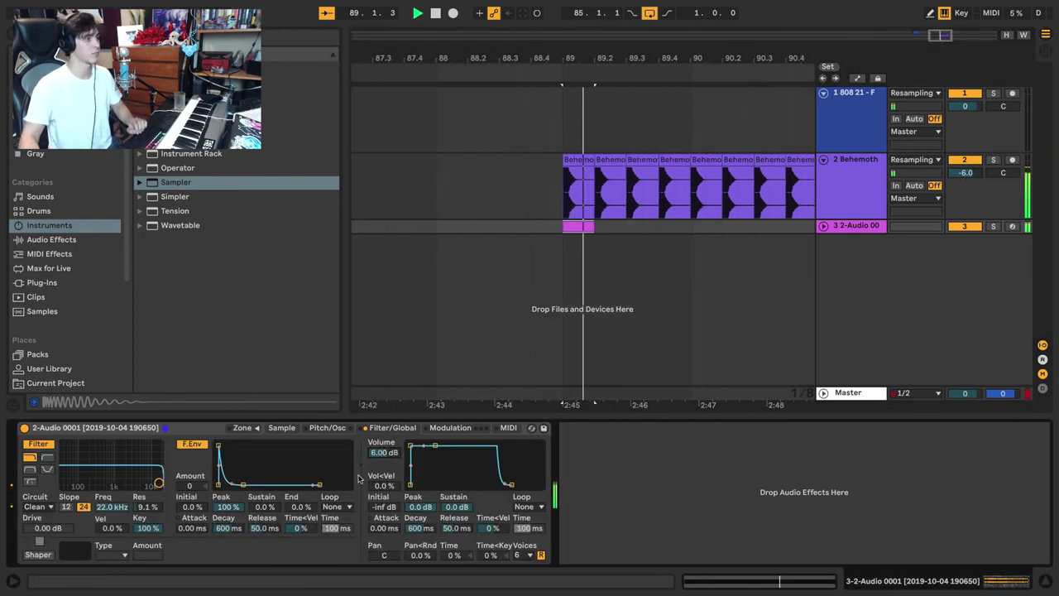
{"action": "key", "text": "space"}
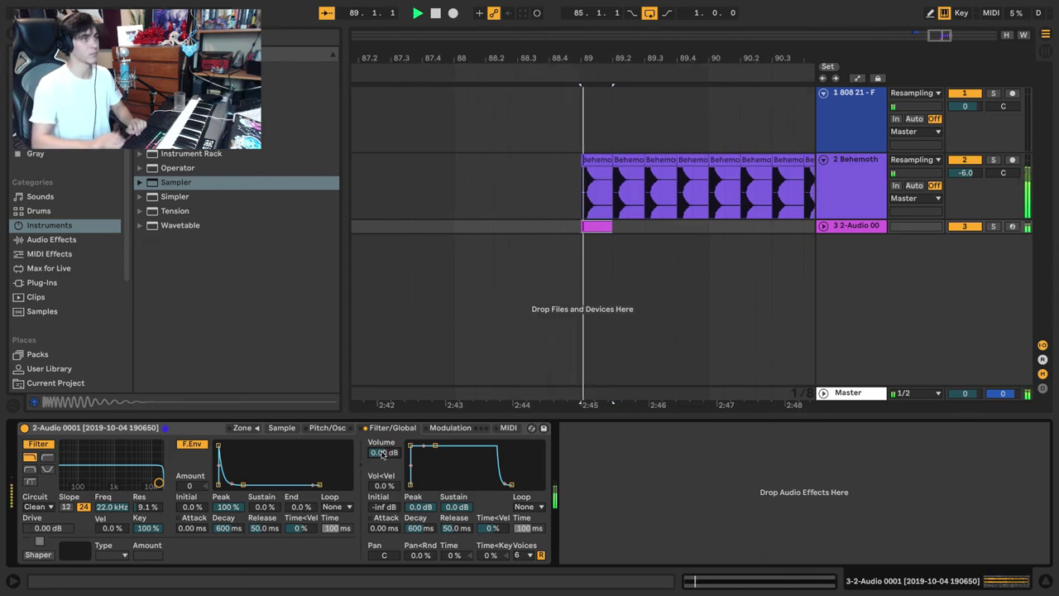
{"action": "key", "text": "space"}
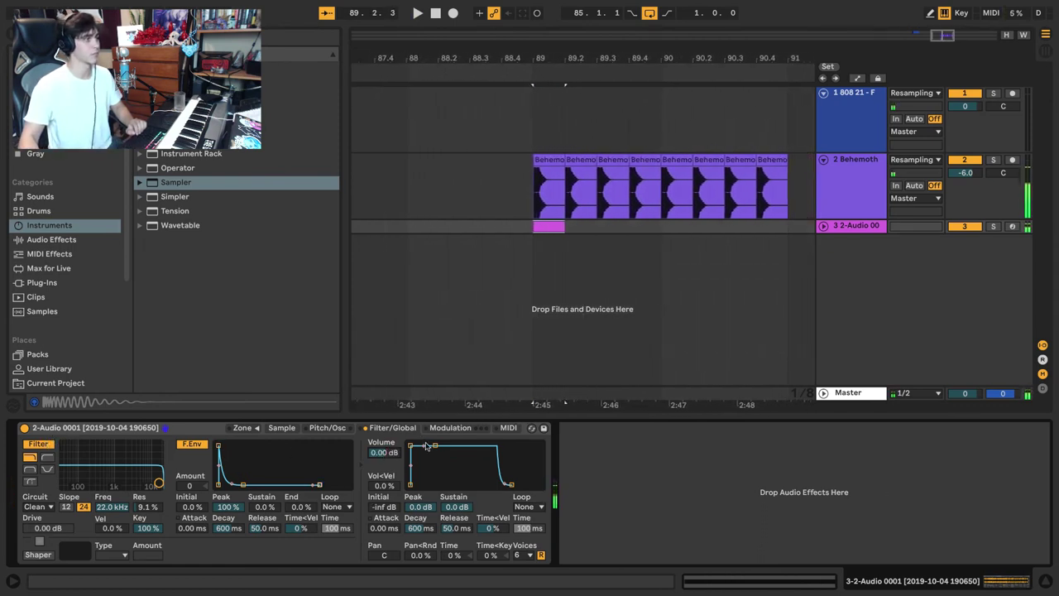
Set the attack of Sampler's volume envelope to 21.1 ms and turn off its filter during playback
{"action": "key", "text": "space"}
{"action": "left_click_drag", "start_coordinate": [417, 445], "coordinate": [429, 445]}
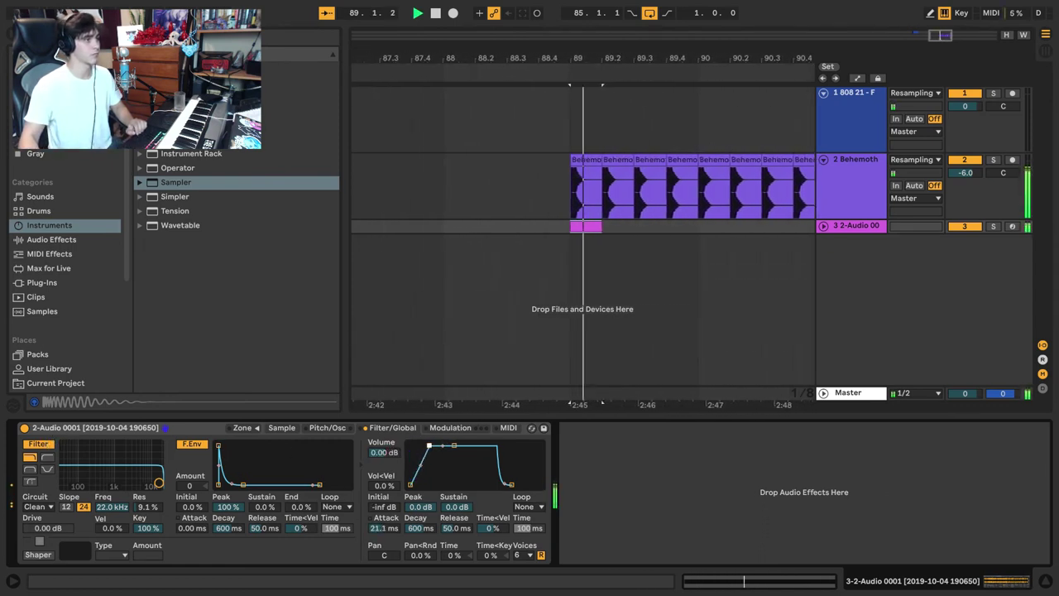
{"action": "left_click", "coordinate": [38, 444]}
{"action": "key", "text": "space"}
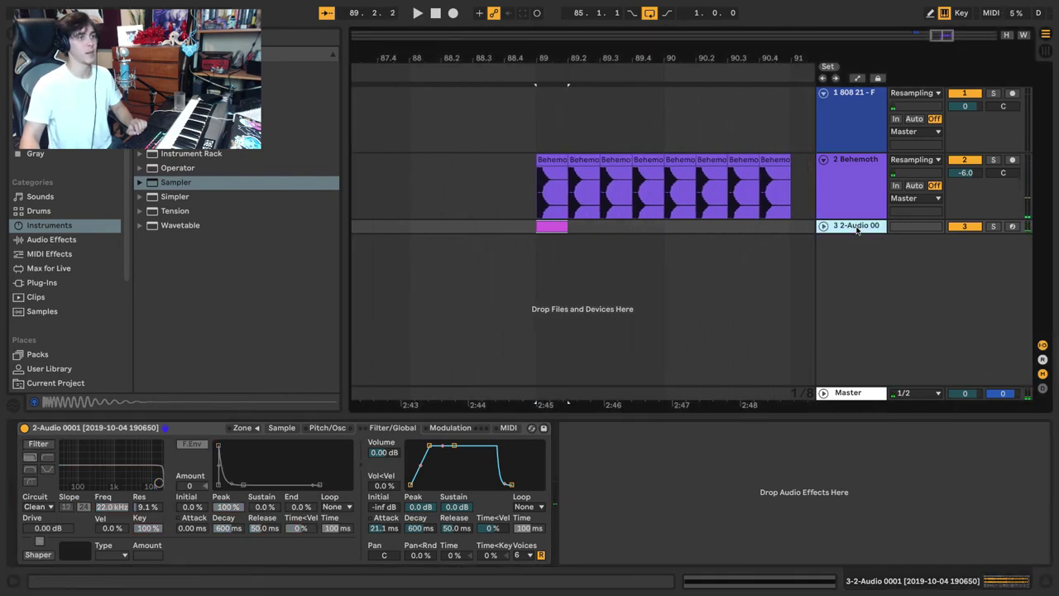
Duplicate the Sampler track, move the copied clip to 89.2.1, and set the copy's sample start to 1017708
{"action": "key", "text": "ctrl+d"}
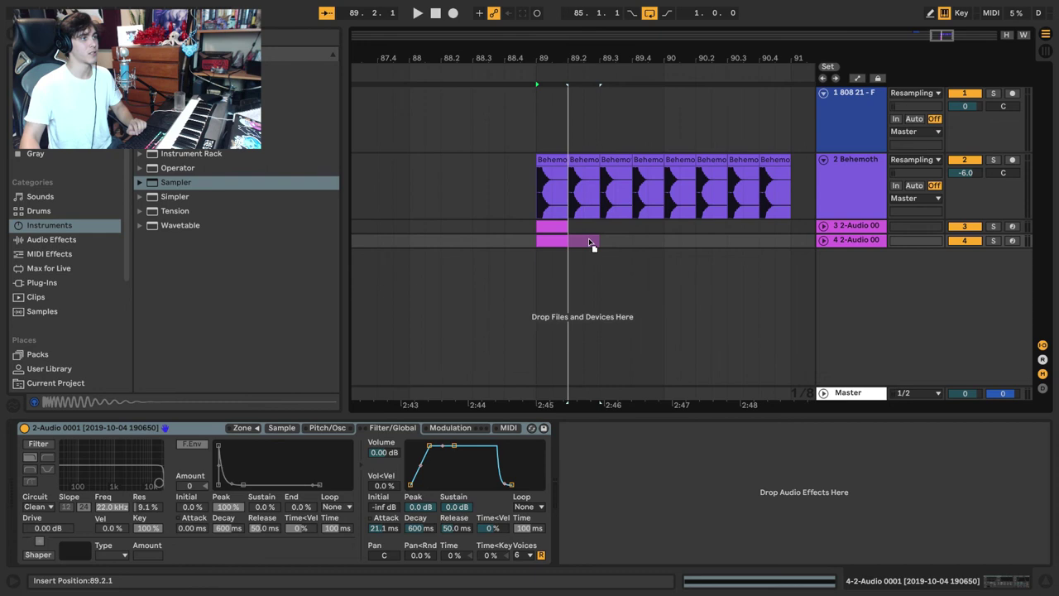
{"action": "left_click", "coordinate": [282, 428]}
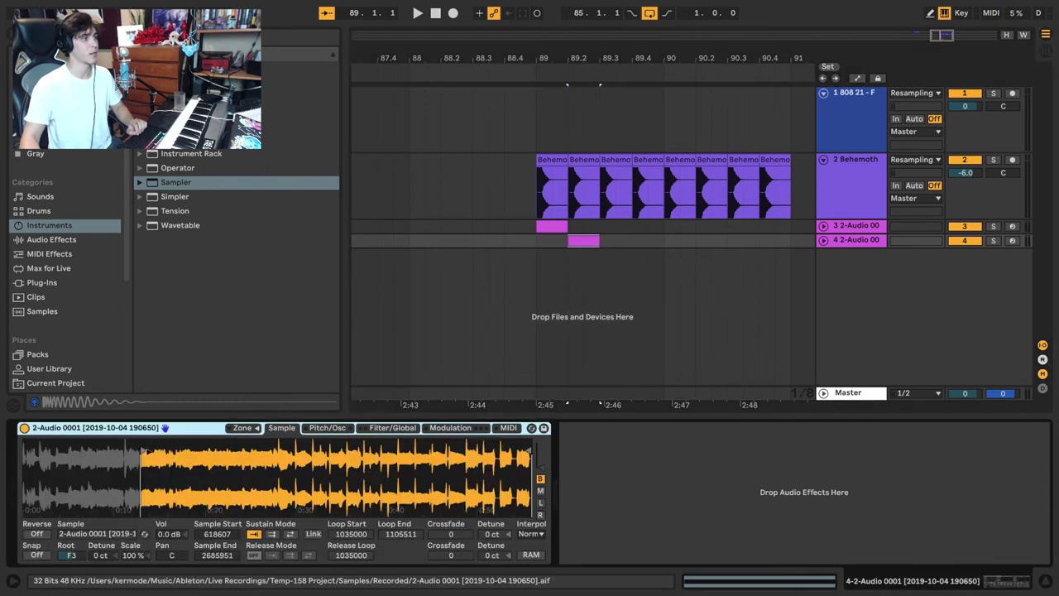
{"action": "left_click_drag", "start_coordinate": [142, 452], "coordinate": [217, 453]}
{"action": "left_click", "coordinate": [555, 226]}
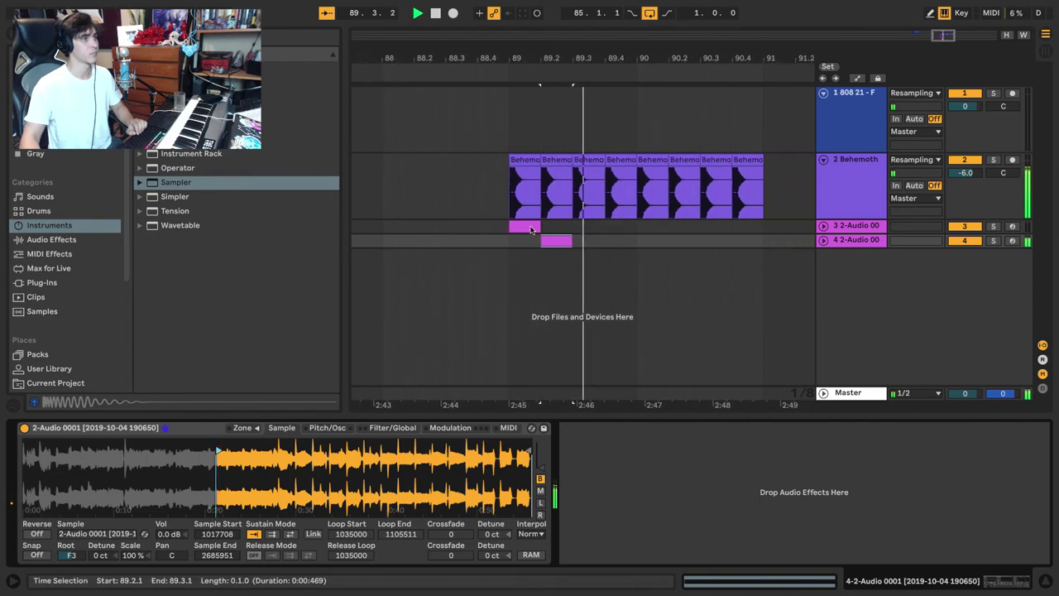
Move the duplicated Sampler's sample start to 1281115 and audition its clip
{"action": "left_click", "coordinate": [563, 241]}
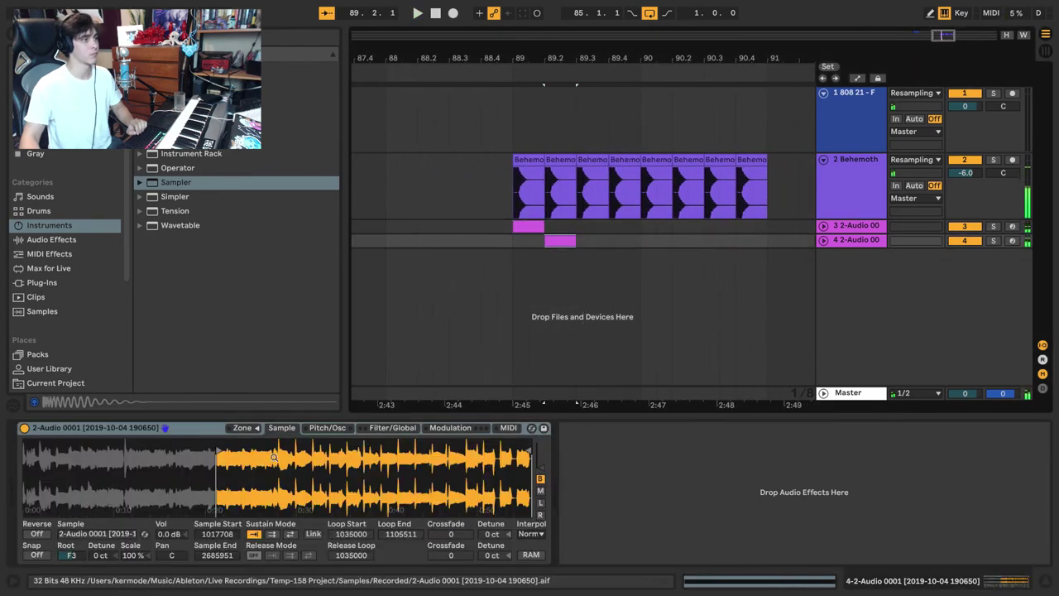
{"action": "left_click_drag", "start_coordinate": [217, 453], "coordinate": [267, 450]}
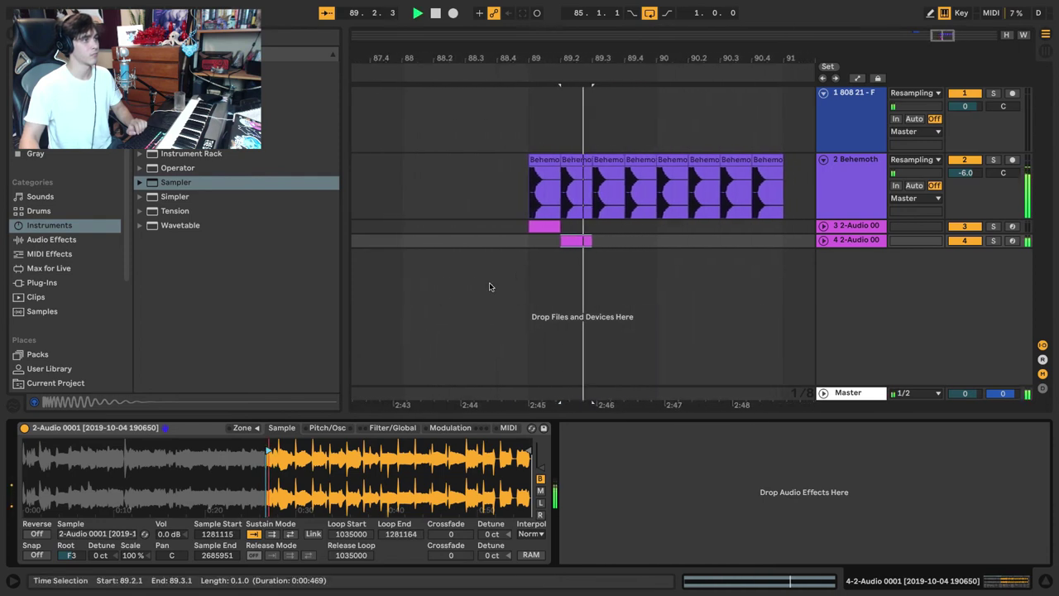
{"action": "key", "text": "space"}
{"action": "key", "text": "space"}
Repeat the second Sampler track's clip on beats 89.3 and 89.4, and play the pattern from bar 89
{"action": "key", "text": "ctrl+d"}
{"action": "key", "text": "ctrl+d"}
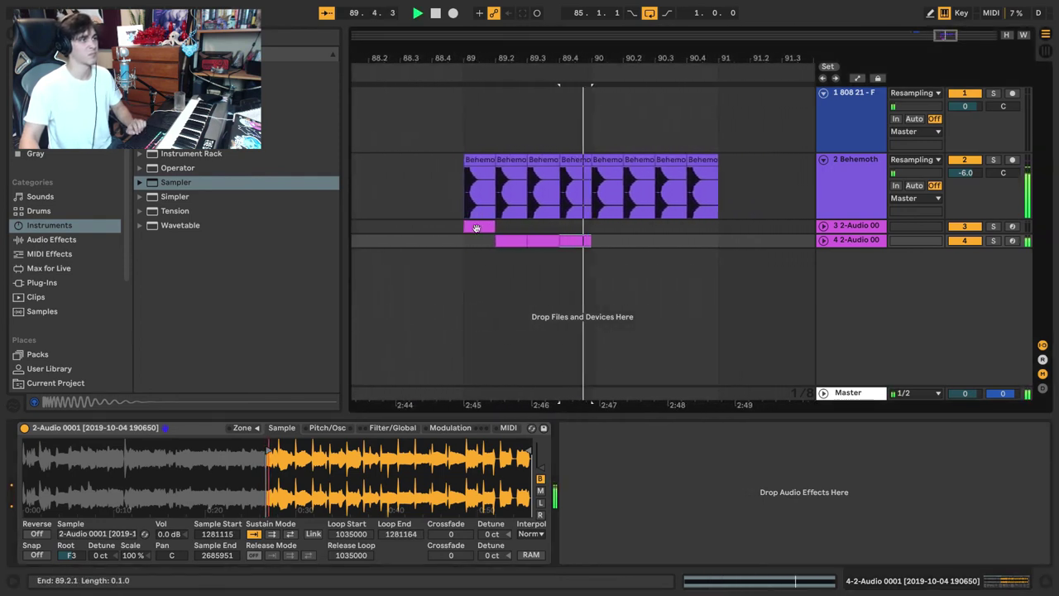
{"action": "left_click", "coordinate": [463, 226]}
{"action": "key", "text": "space"}
{"action": "key", "text": "space"}
{"action": "left_click", "coordinate": [636, 241], "text": "shift"}
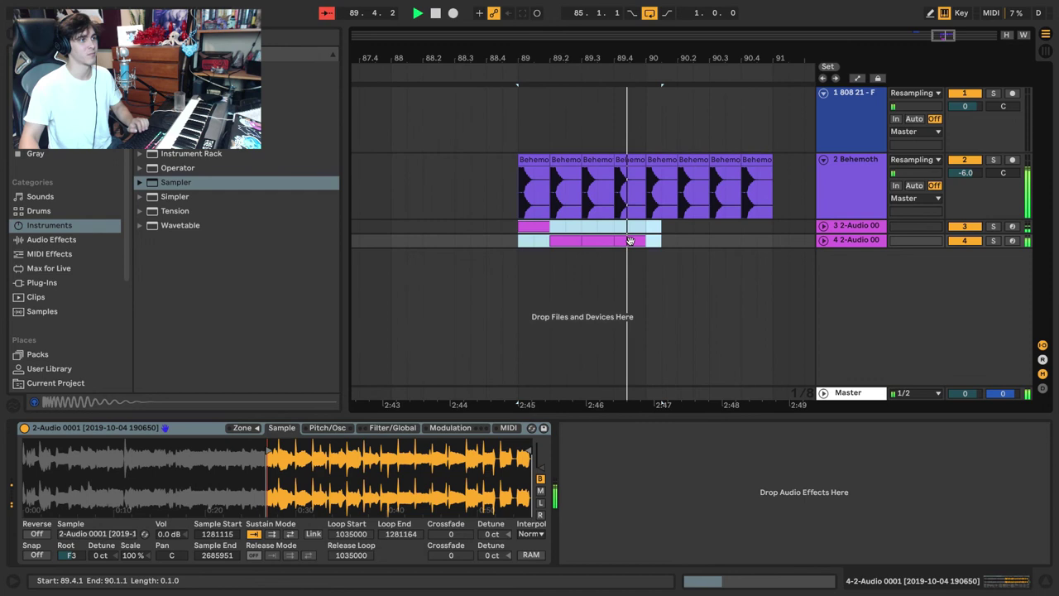
Duplicate the second Sampler track, keeping only the 89.2 clip on the copy and the 89.3 and 89.4 clips on the original
{"action": "key", "text": "ctrl+d"}
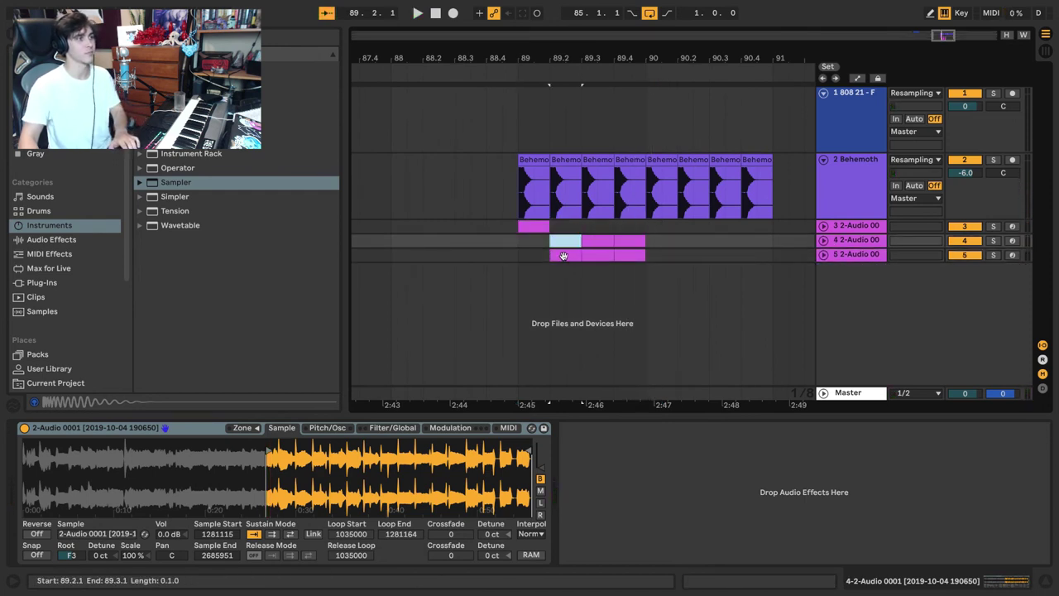
{"action": "left_click", "coordinate": [602, 254]}
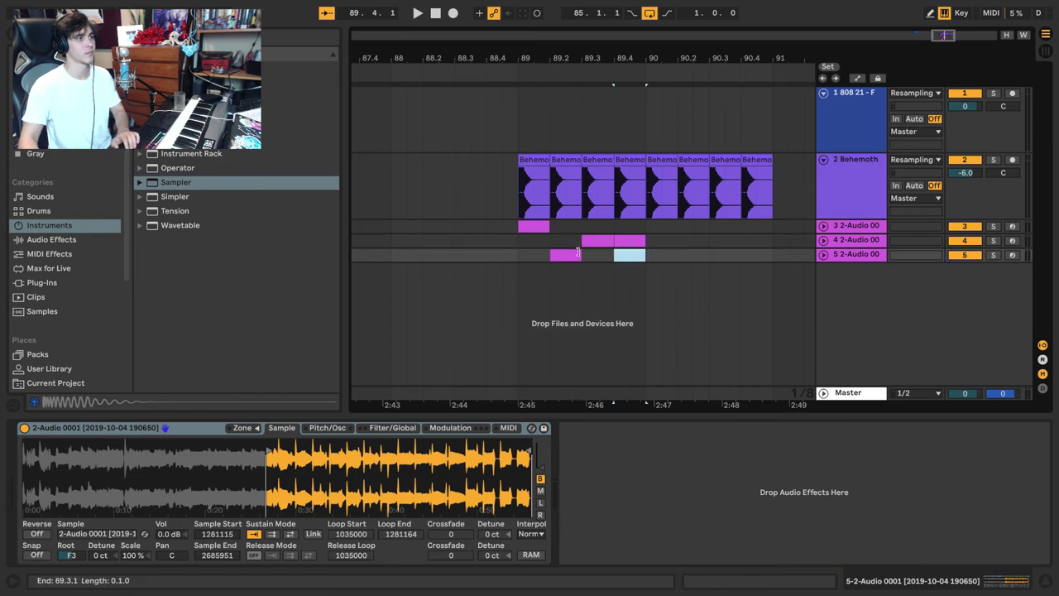
{"action": "key", "text": "space"}
{"action": "key", "text": "space"}
Set the third Sampler's sample start to 1336989 and audition the three-track pattern from bar 89
{"action": "left_click_drag", "start_coordinate": [267, 452], "coordinate": [278, 458]}
{"action": "key", "text": "space"}
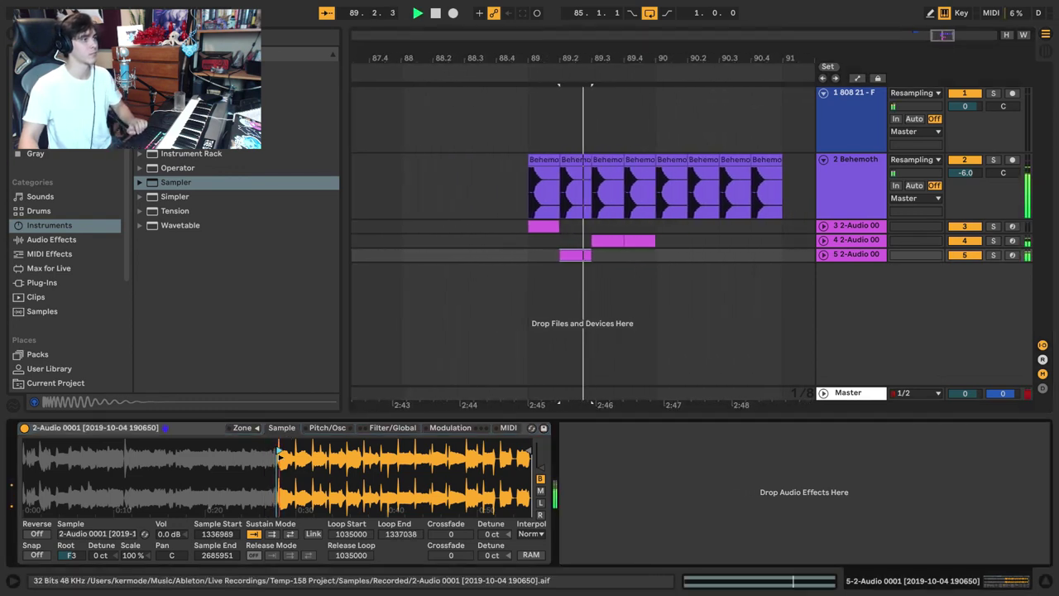
{"action": "key", "text": "space"}
{"action": "key", "text": "space"}
{"action": "left_click", "coordinate": [510, 226]}
{"action": "key", "text": "space"}
{"action": "key", "text": "space"}
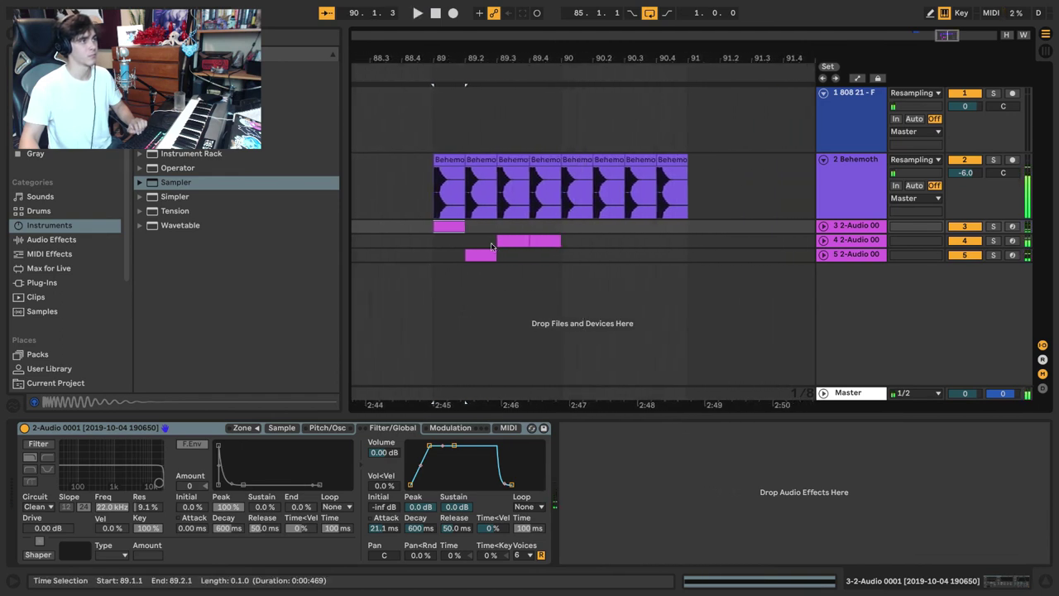
Duplicate the one-bar pattern on all three Sampler tracks to bar 90 and loop playback from bar 89 to 91
{"action": "left_click", "coordinate": [557, 258]}
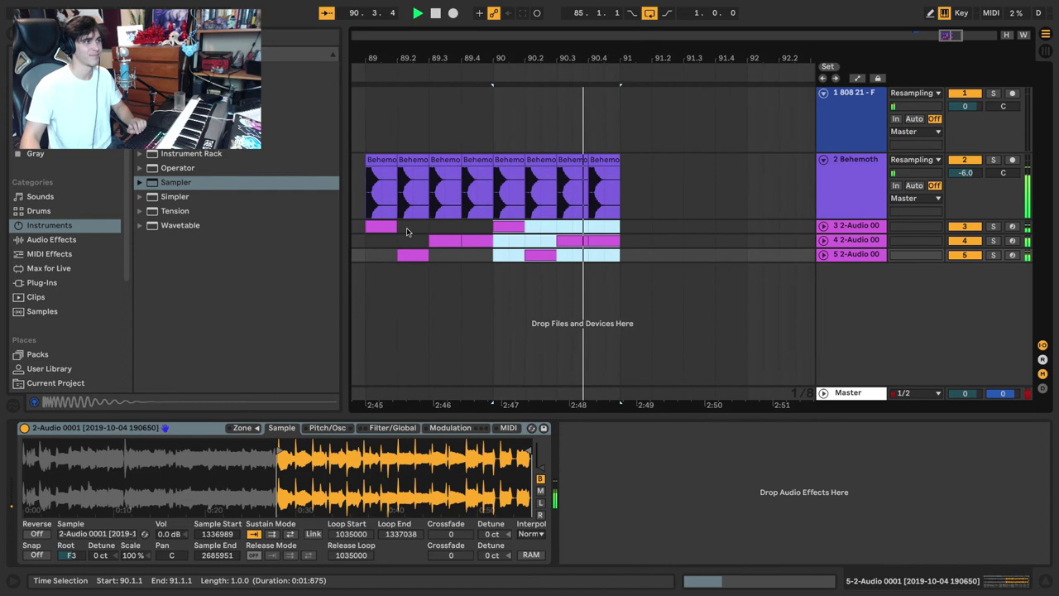
{"action": "left_click", "coordinate": [361, 226], "text": "shift"}
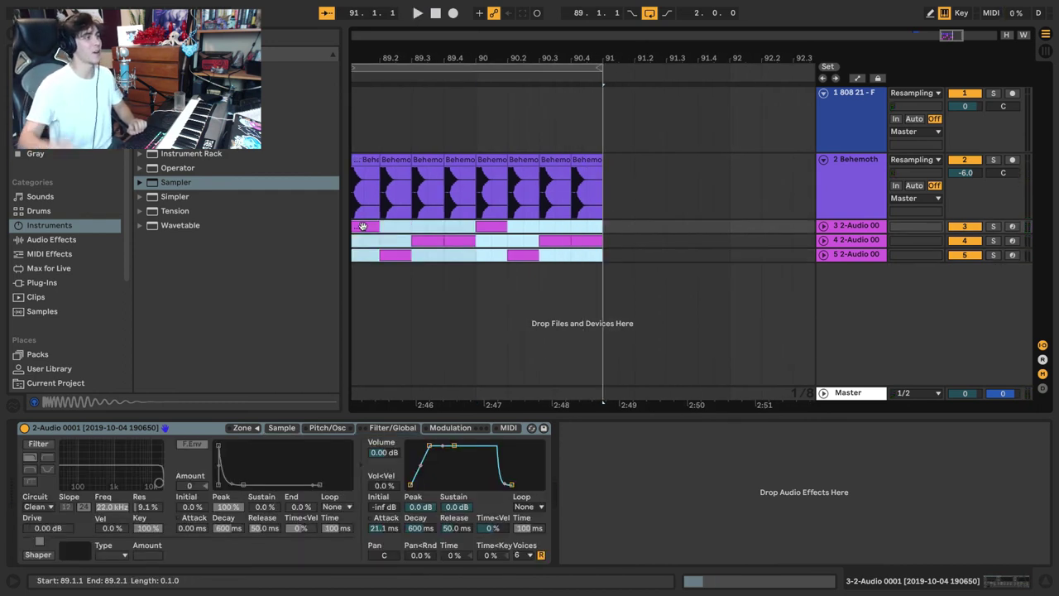
{"action": "key", "text": "space"}
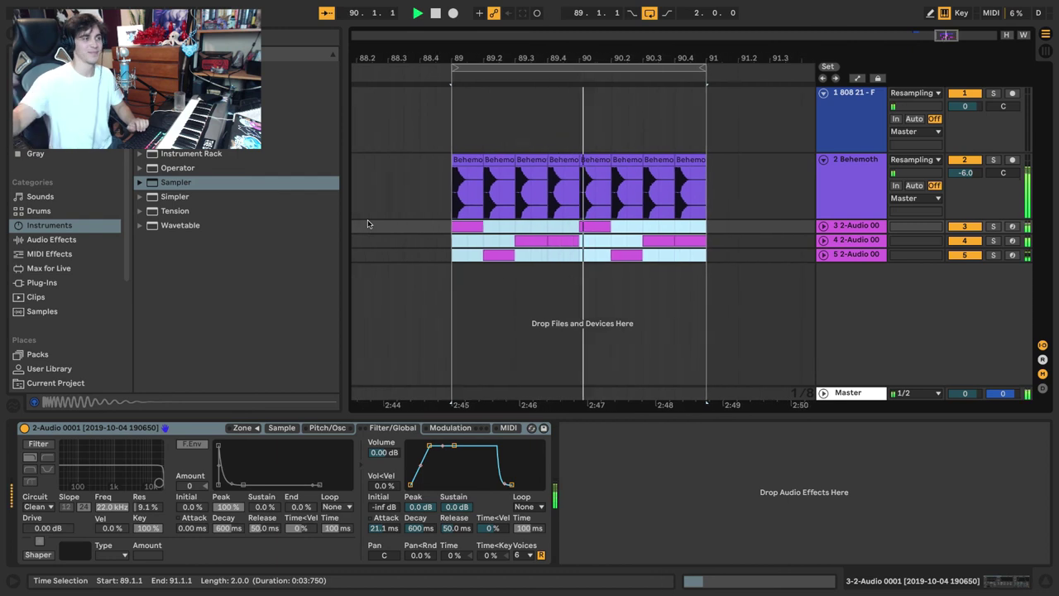